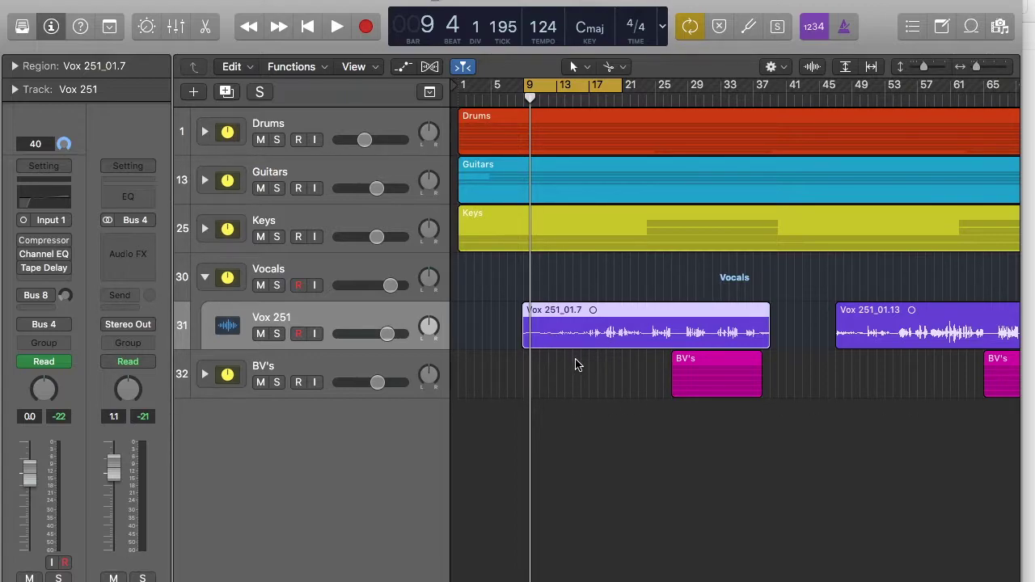
- Play the song from bar 9, stop near bar 20, and open an empty Vox 251 insert slot
key("space")
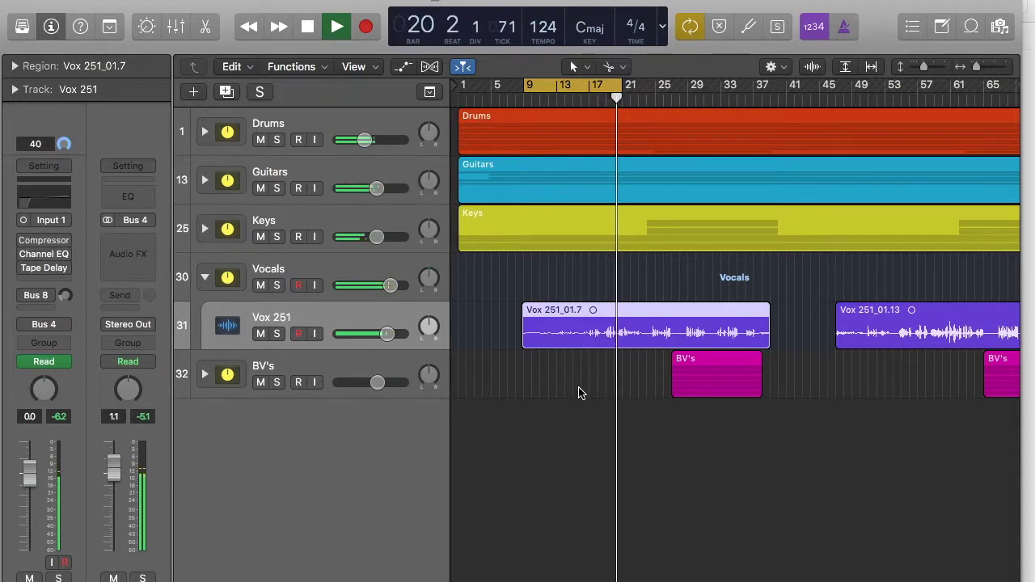
key("space")
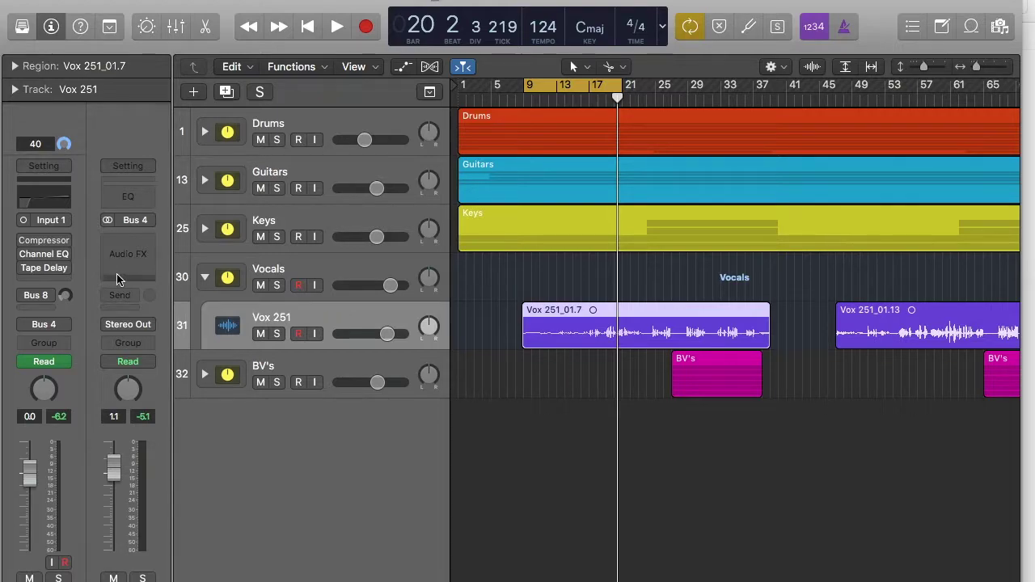
left_click(56, 280)
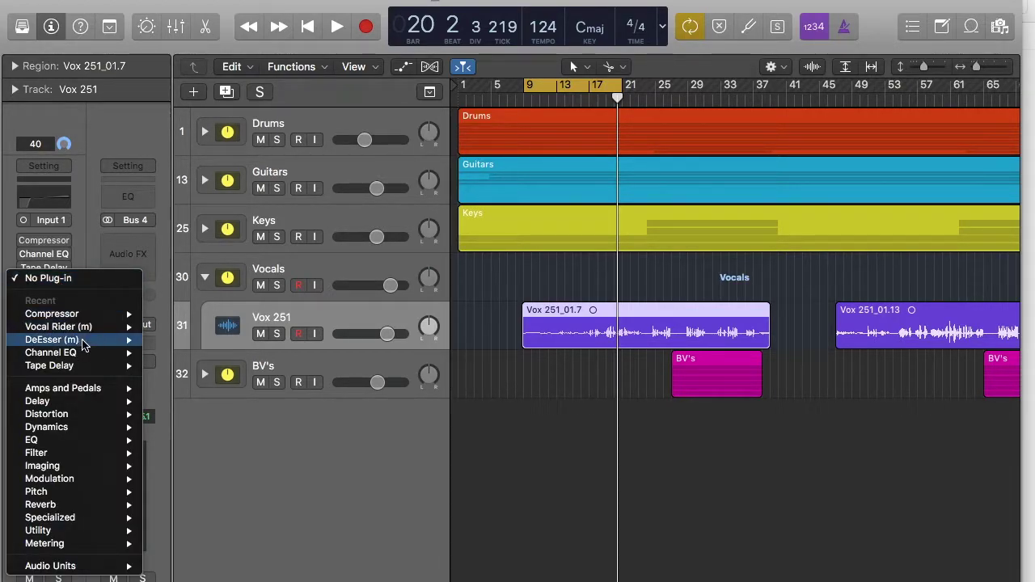
- Insert a Dynamics Compressor on the Vox 251 channel and move its window up
mouse_move(89, 428)
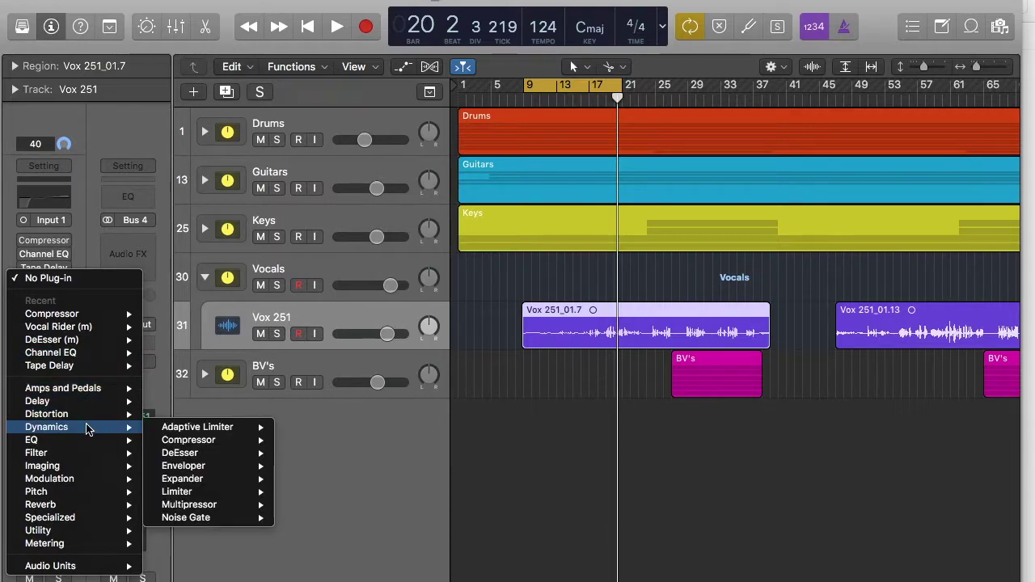
left_click(222, 440)
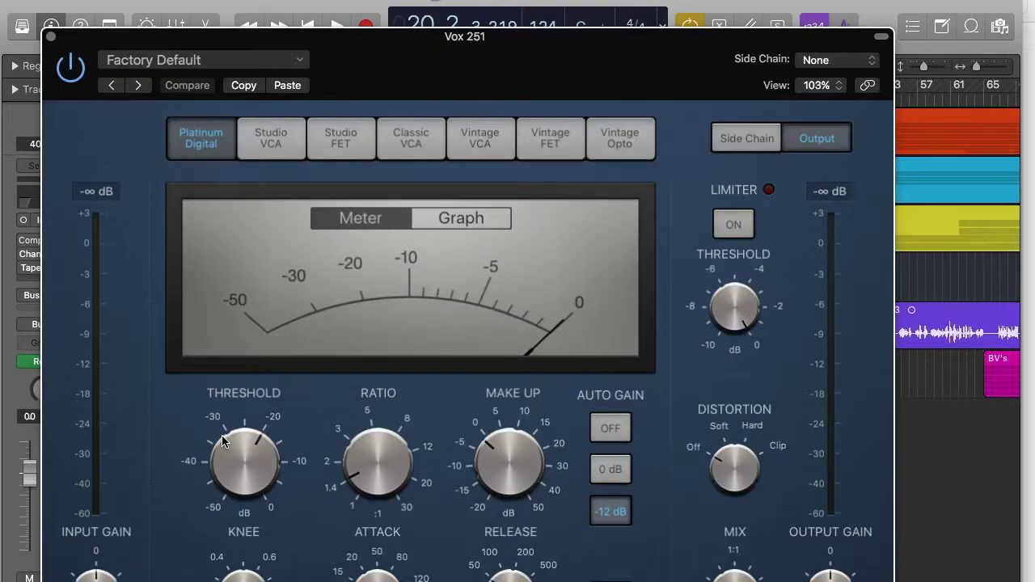
left_click_drag(542, 42, 503, 2)
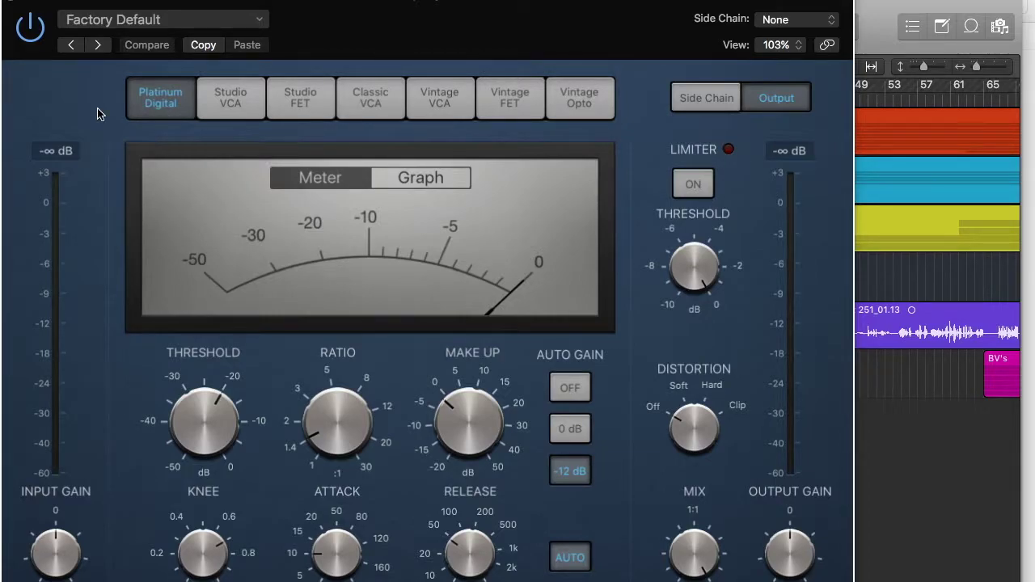
- Audition the Studio VCA, Classic VCA, Vintage VCA, Vintage FET and Vintage Opto models, then settle on Studio FET
left_click(230, 100)
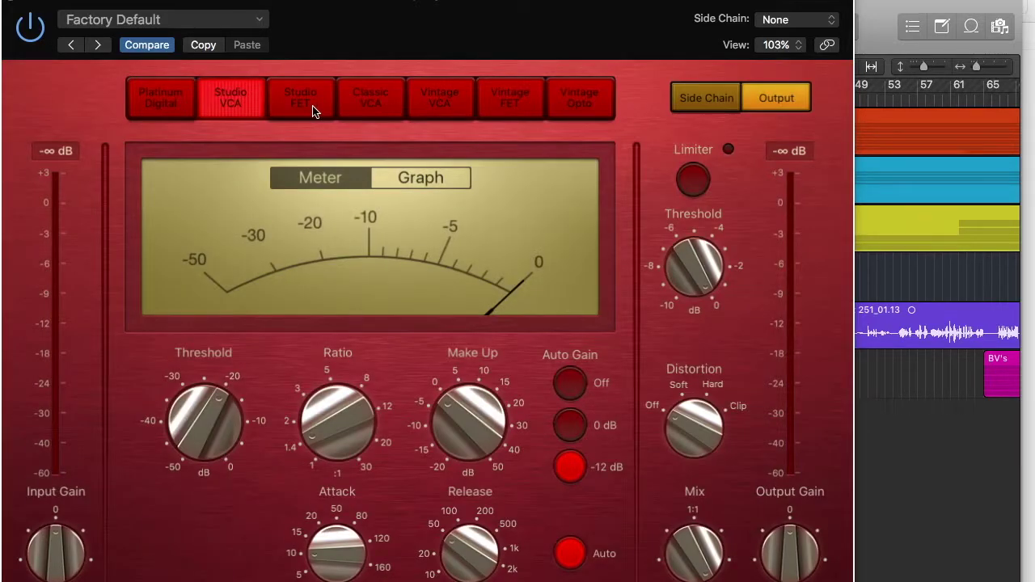
left_click(315, 112)
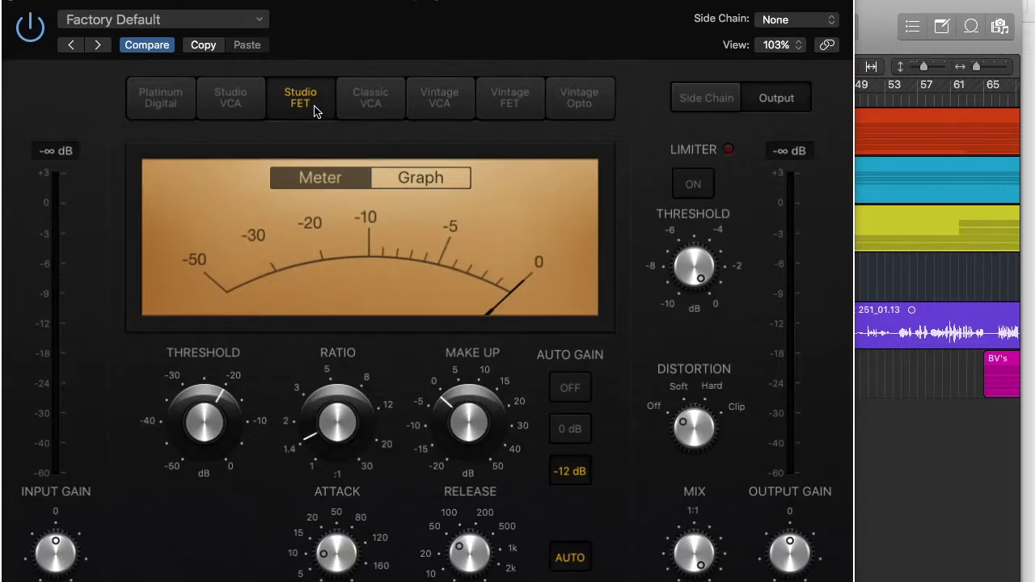
left_click(366, 109)
left_click(453, 111)
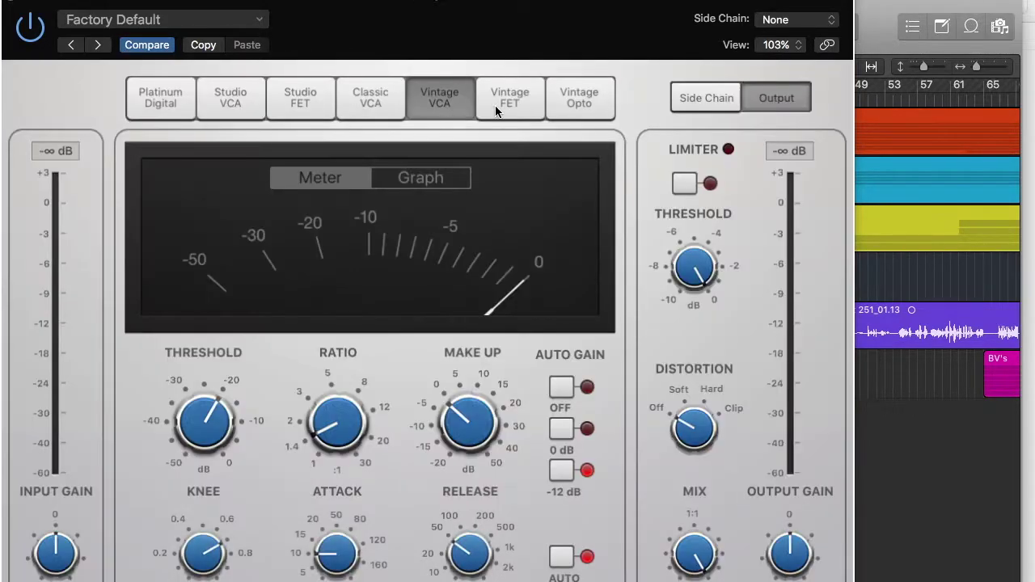
left_click(516, 108)
left_click(577, 110)
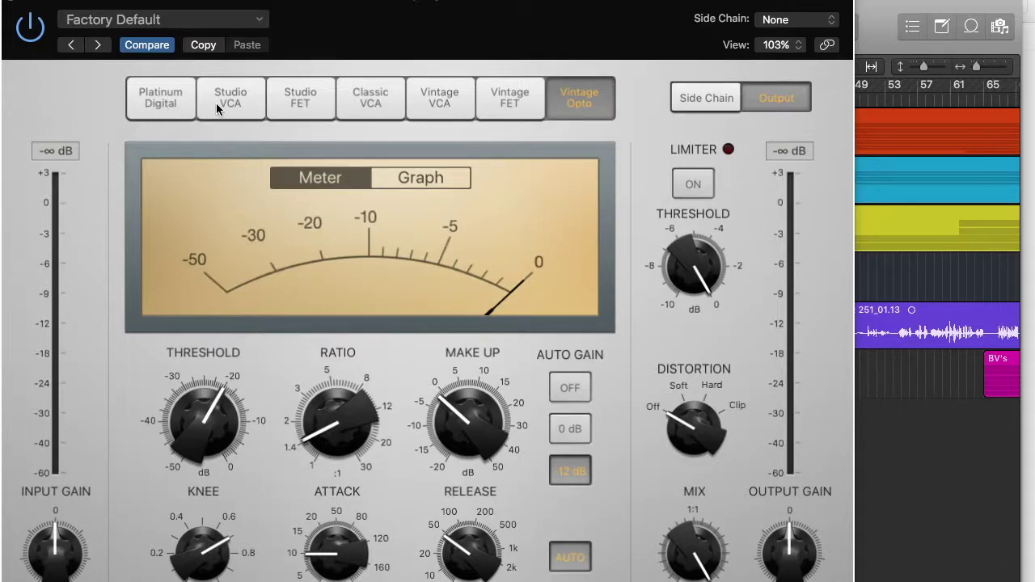
left_click(298, 104)
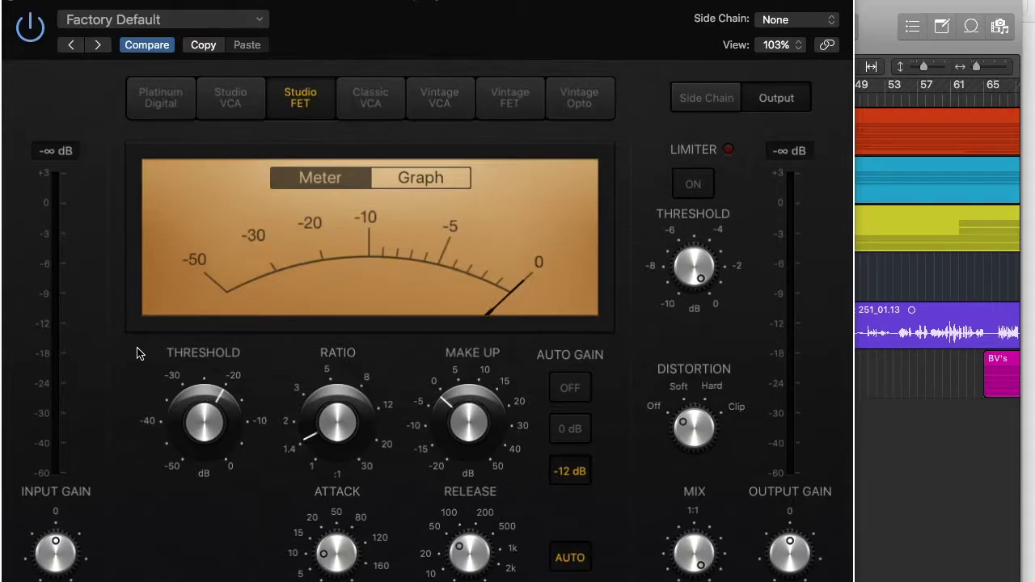
- Try a 1.2:1 ratio, raise it to 5:1, and switch the display to the compression graph
mouse_move(183, 403)
left_click_drag(337, 429, 340, 408)
mouse_move(339, 414)
left_click_drag(339, 414, 348, 353)
mouse_move(340, 419)
left_click(423, 185)
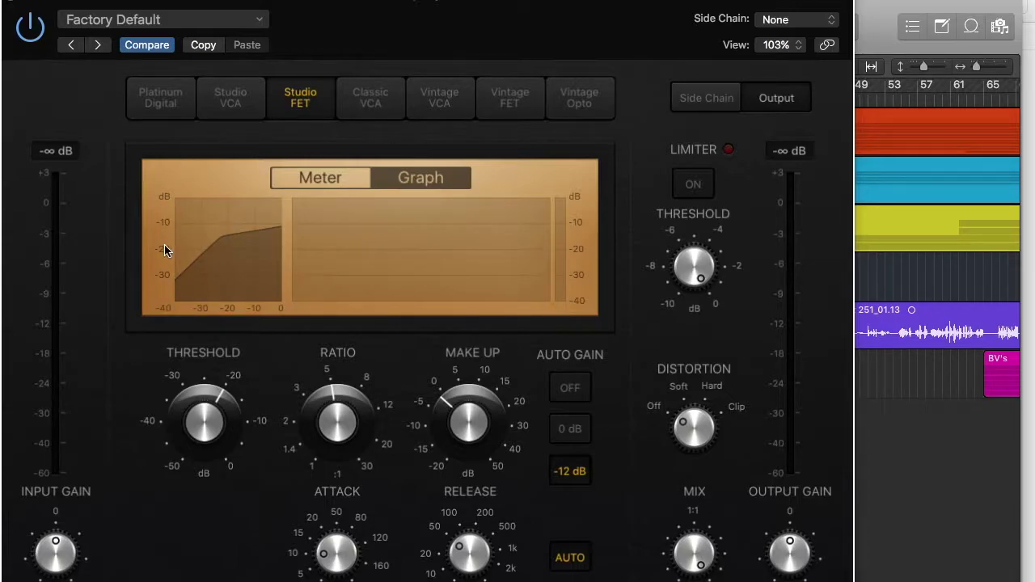
- Drop the vocal compressor ratio to 2.3:1, then bring it back up to about 2.9:1
left_click_drag(334, 425, 365, 563)
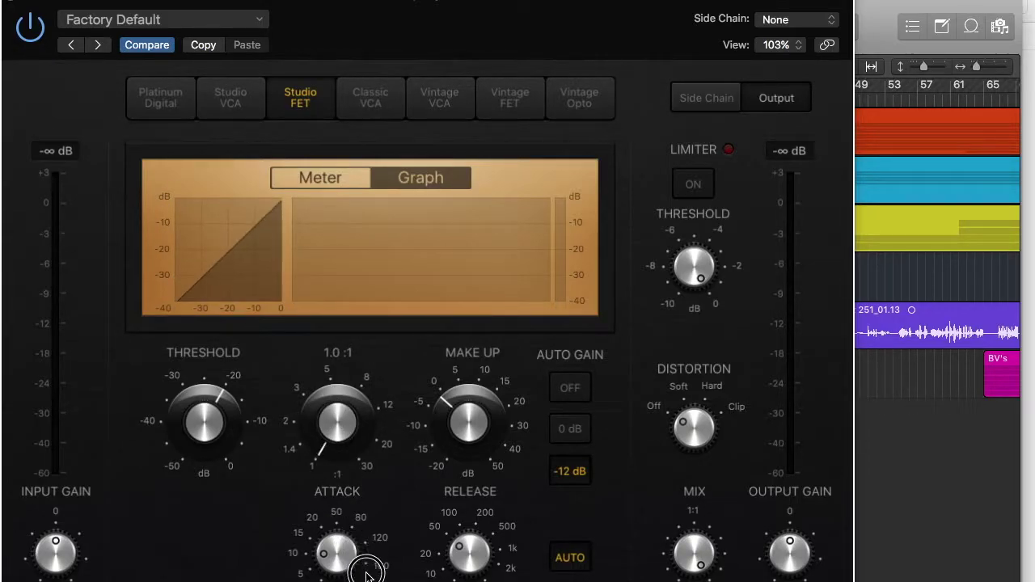
mouse_move(333, 468)
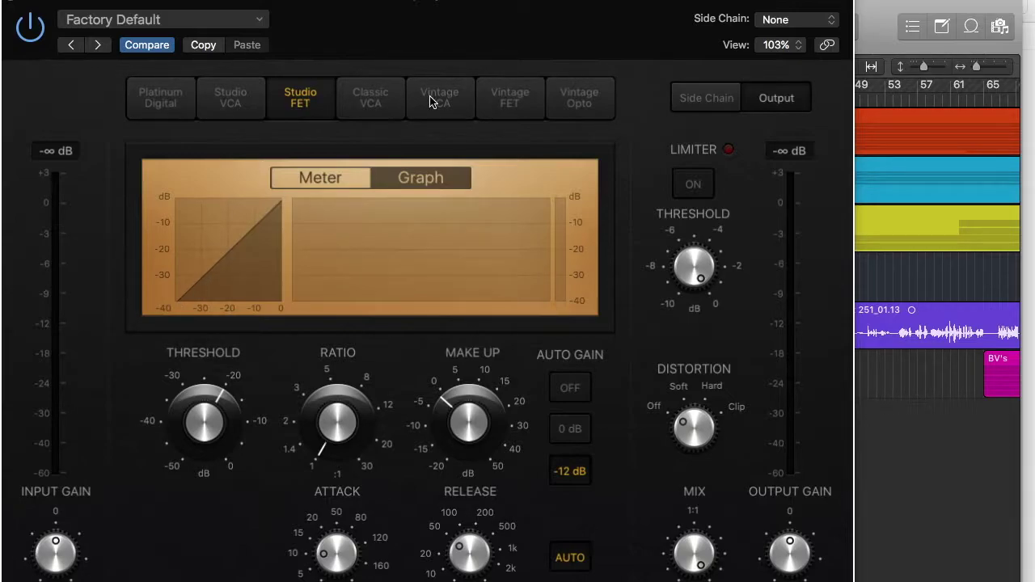
left_click_drag(337, 422, 334, 343)
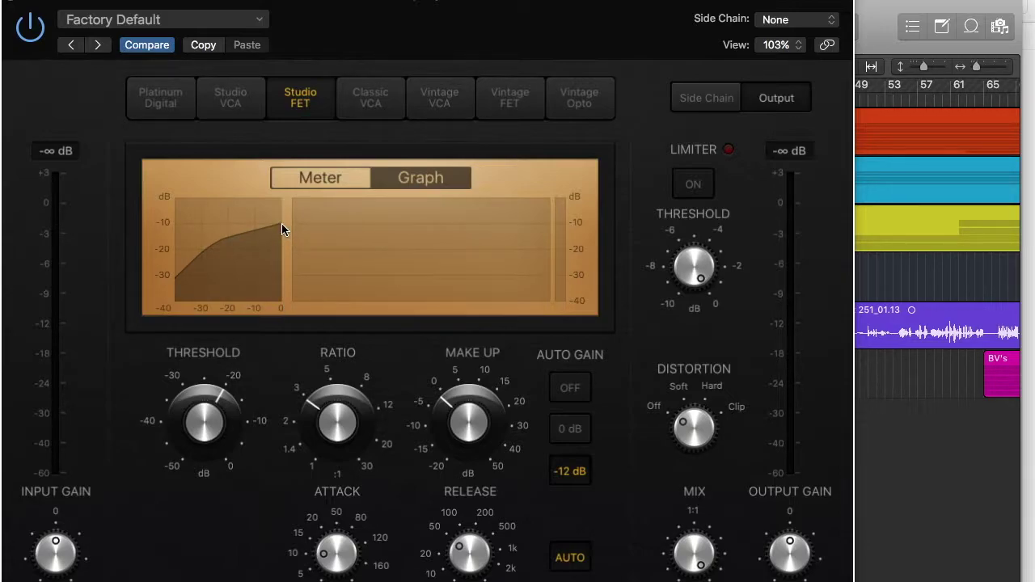
- Turn the vocal compressor's Auto Gain off
mouse_move(301, 457)
mouse_move(510, 519)
left_click(570, 388)
left_click(571, 557)
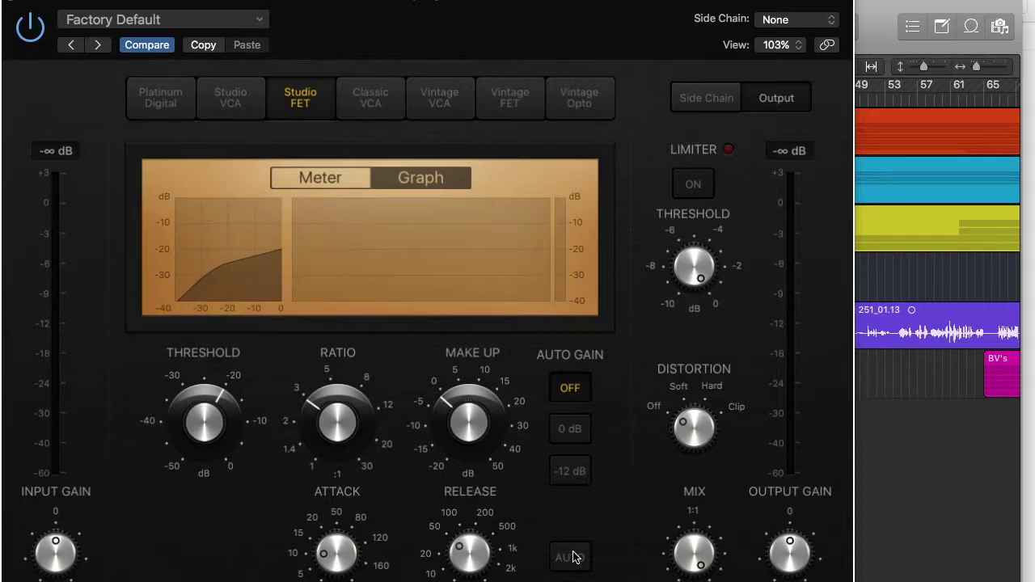
- Set the threshold to about -17 dB while listening, then stop playback
mouse_move(386, 527)
mouse_move(312, 360)
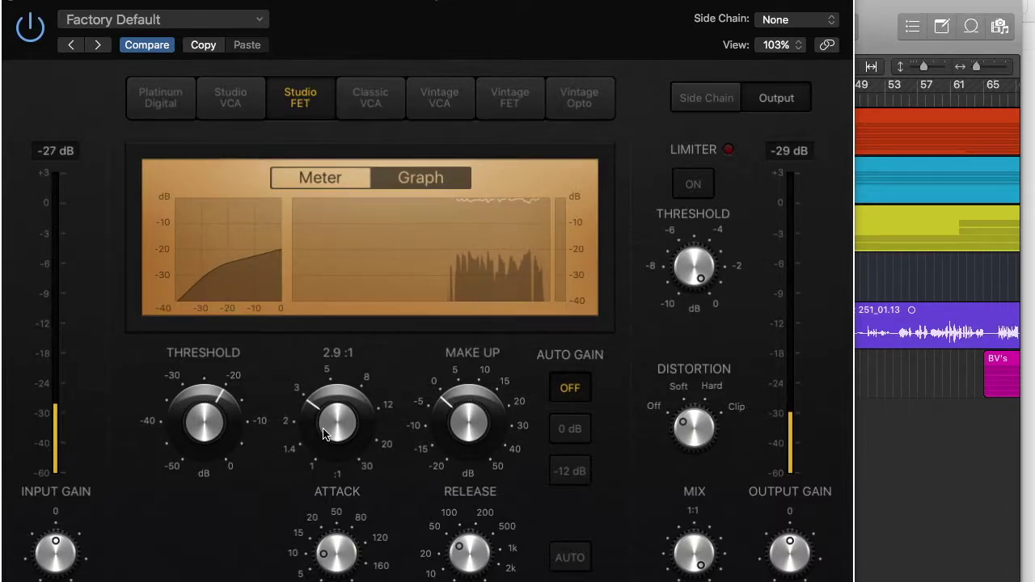
left_click_drag(213, 425, 215, 416)
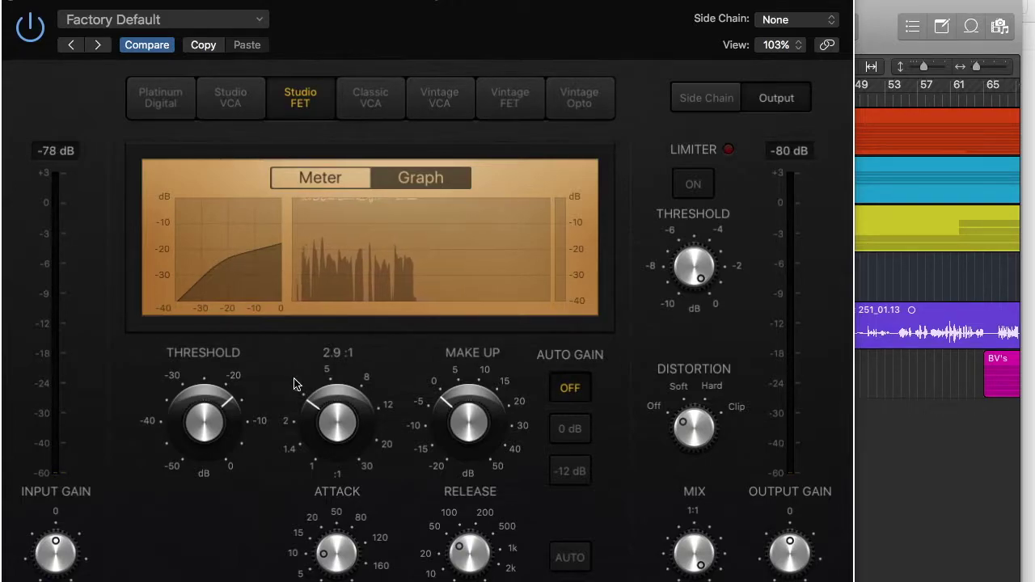
key("space")
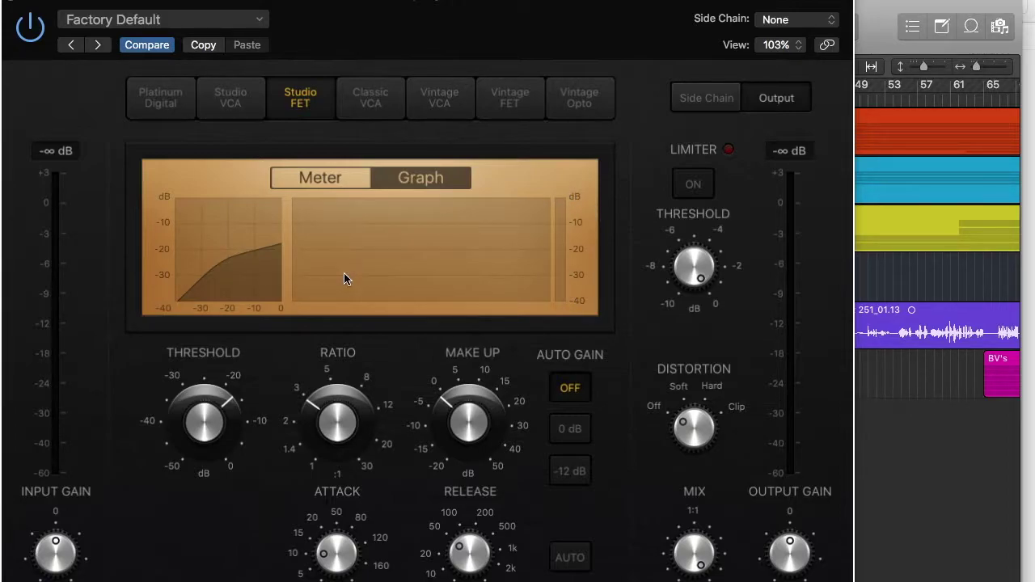
- Raise the vocal threshold to -13 dB and play back to hear the compression
mouse_move(212, 427)
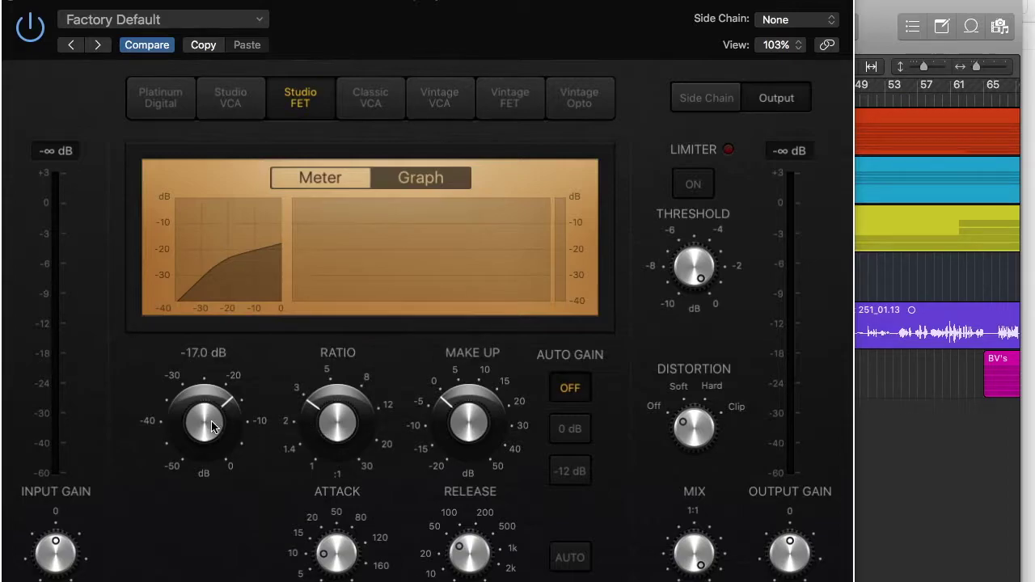
left_click_drag(212, 427, 210, 406)
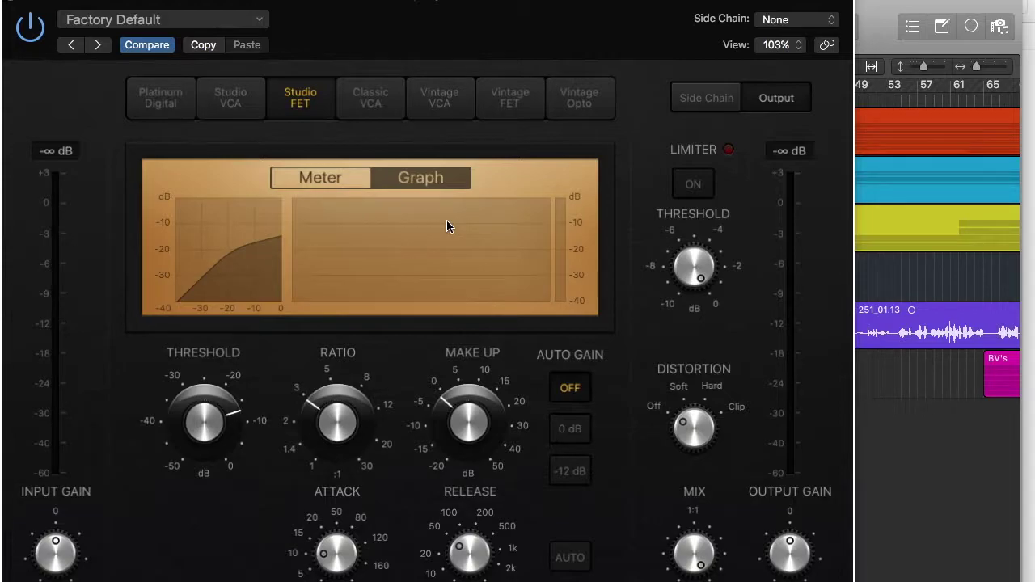
key("space")
- Audition the vocal from around bars 49 and 53, moving the compressor window aside and back
left_click_drag(596, 35, 596, 212)
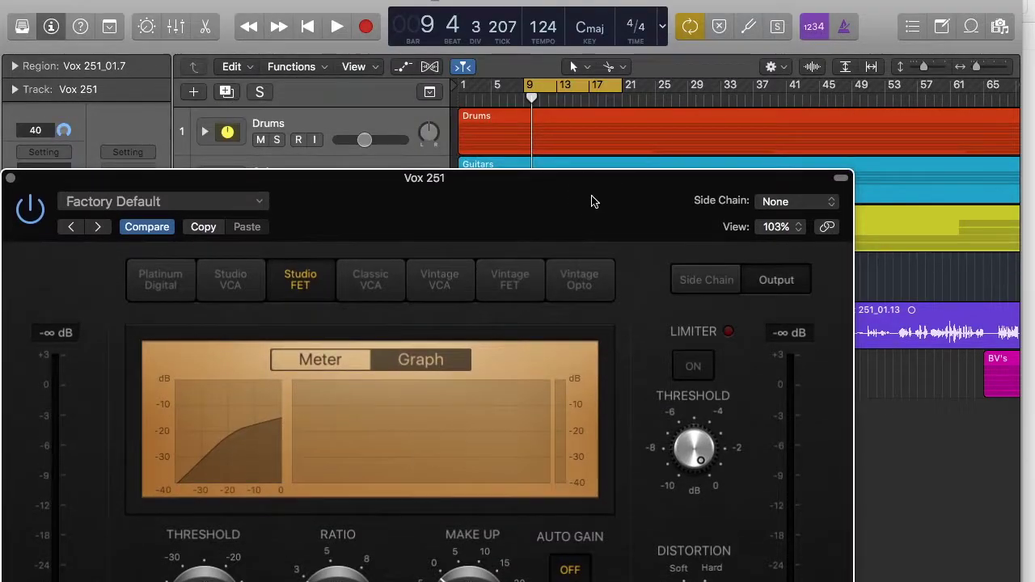
left_click(853, 97)
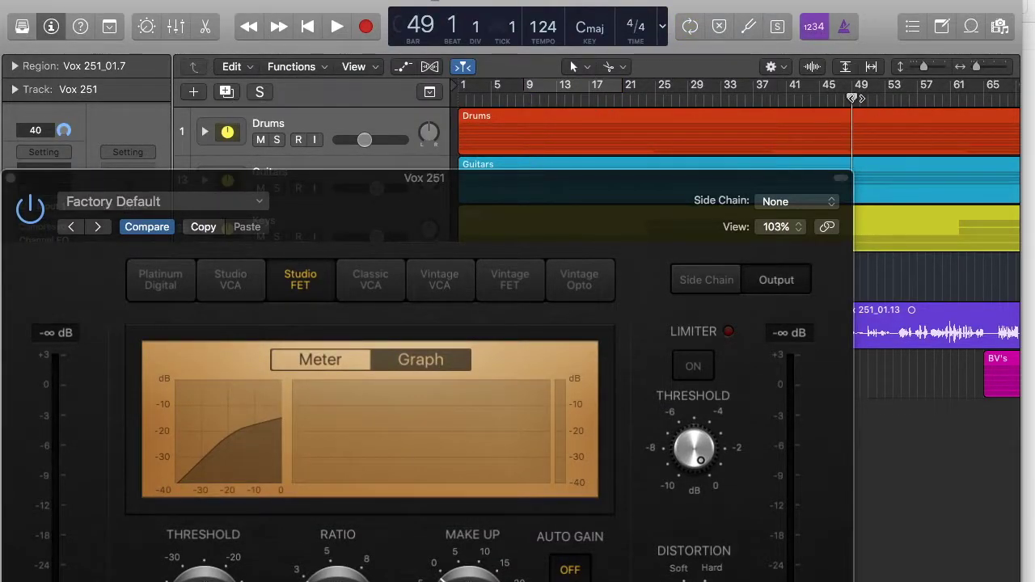
left_click(894, 103)
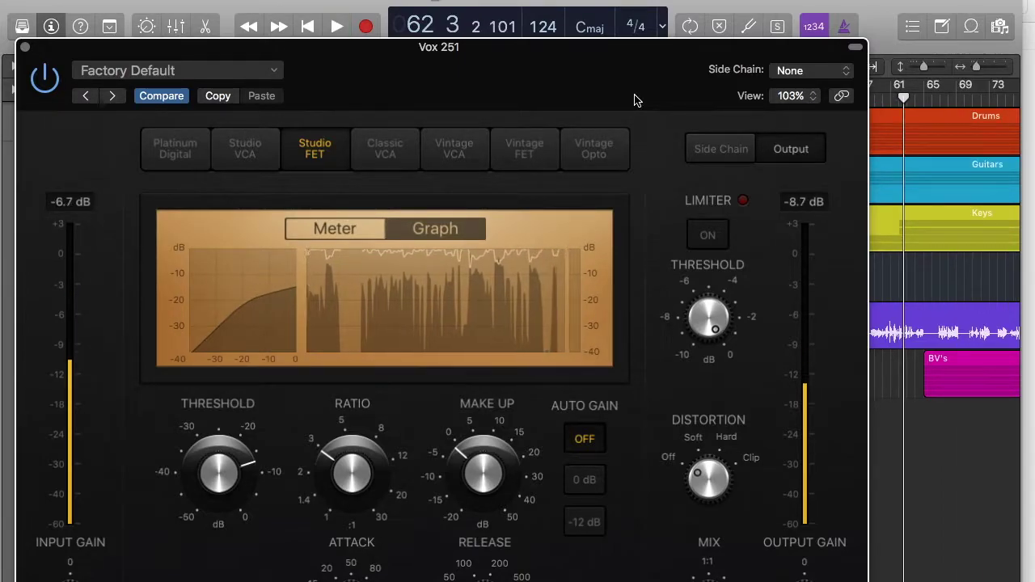
left_click_drag(635, 100, 644, 65)
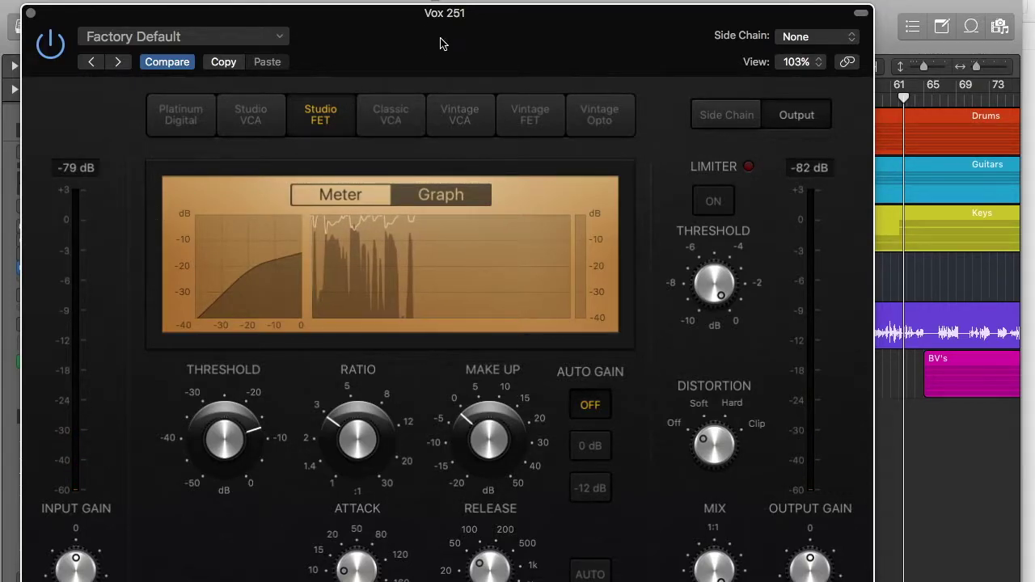
left_click_drag(429, 19, 432, 2)
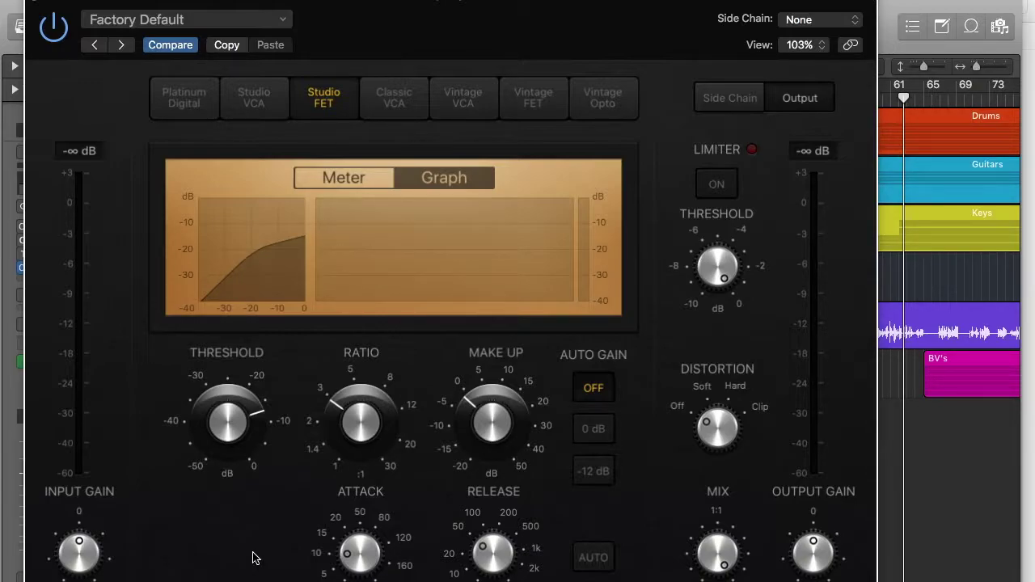
mouse_move(360, 556)
left_click(36, 4)
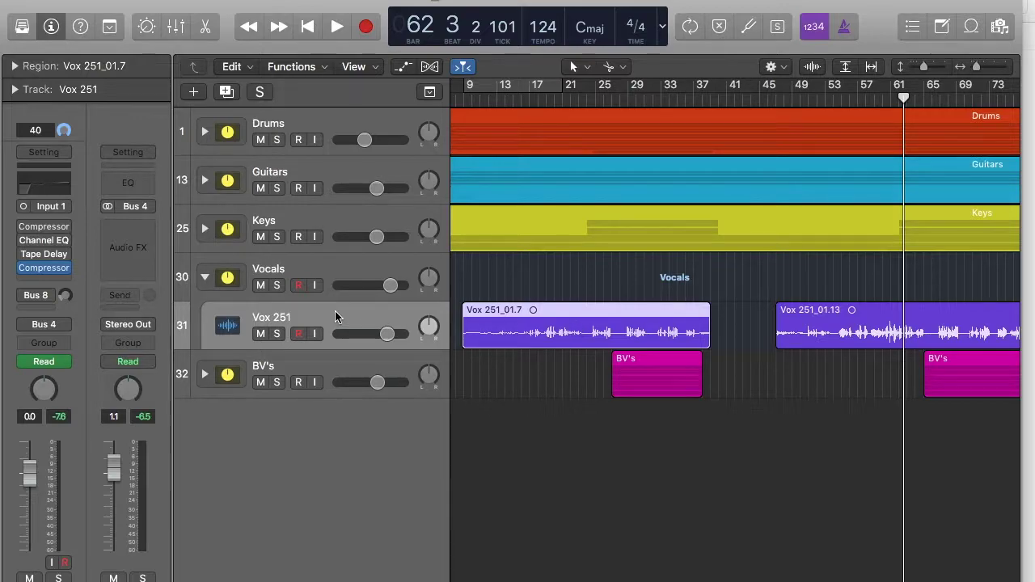
- Select the Drums track stack and expand it to show Kick, snares, Hats, toms and overheads
left_click(270, 132)
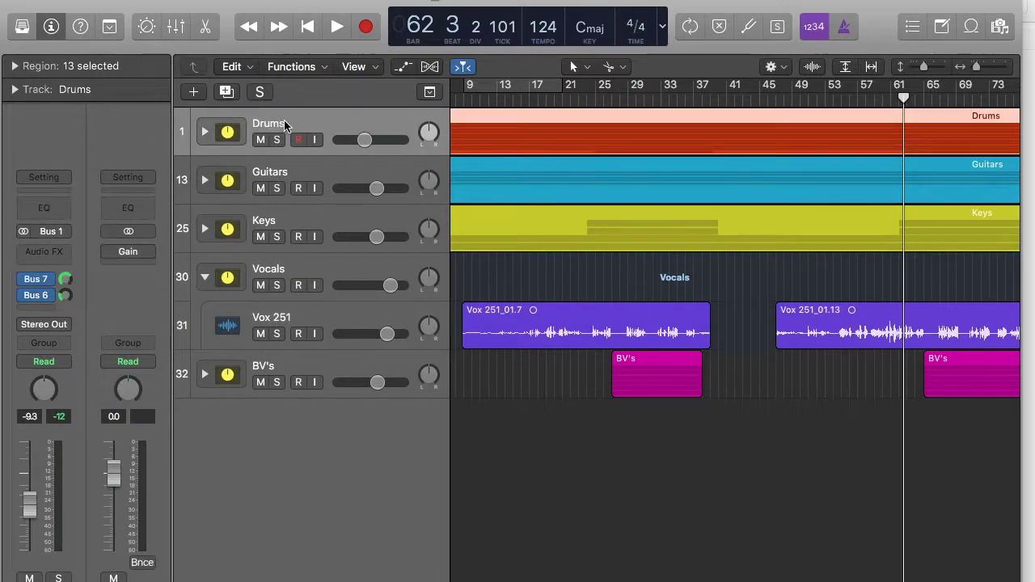
left_click(205, 133)
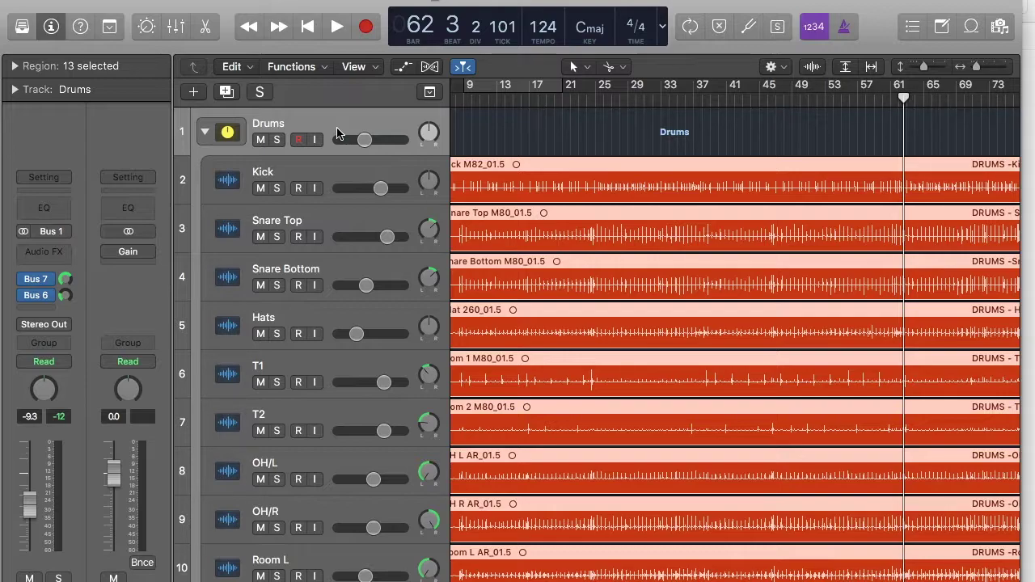
- Review the Kick track's Studio FET compressor curve in graph view, then close it
left_click(319, 173)
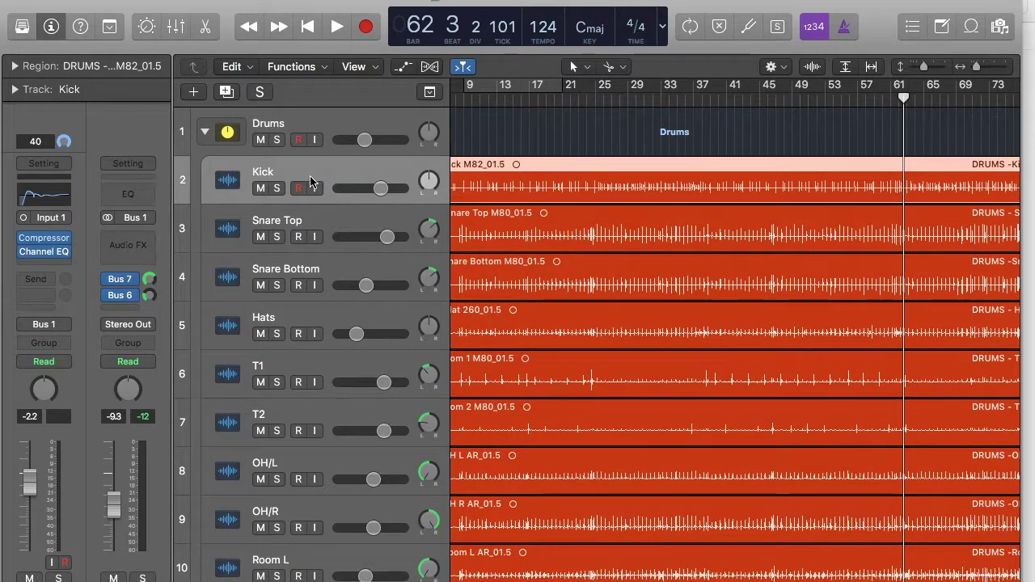
left_click(40, 237)
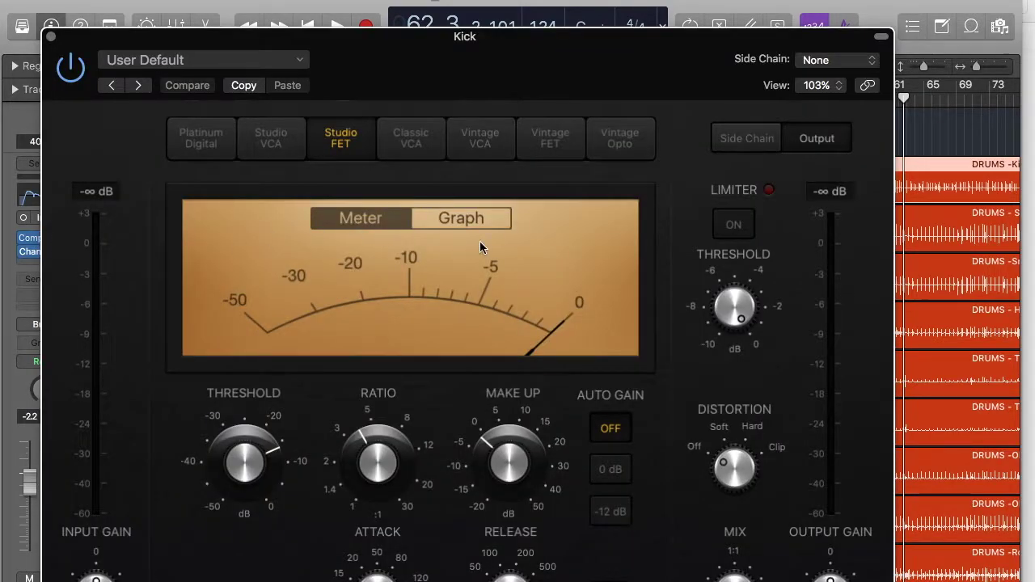
left_click(460, 217)
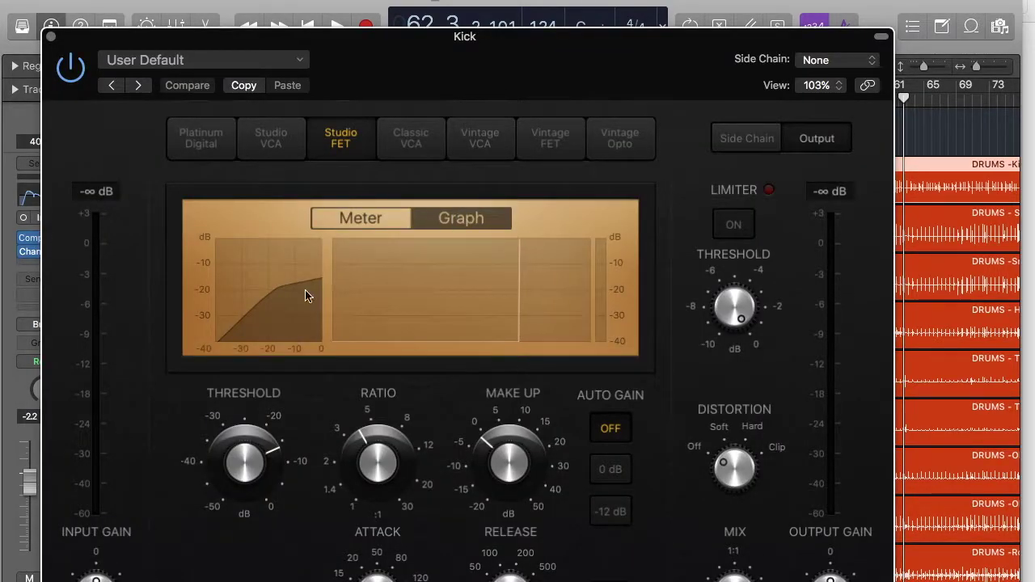
mouse_move(371, 455)
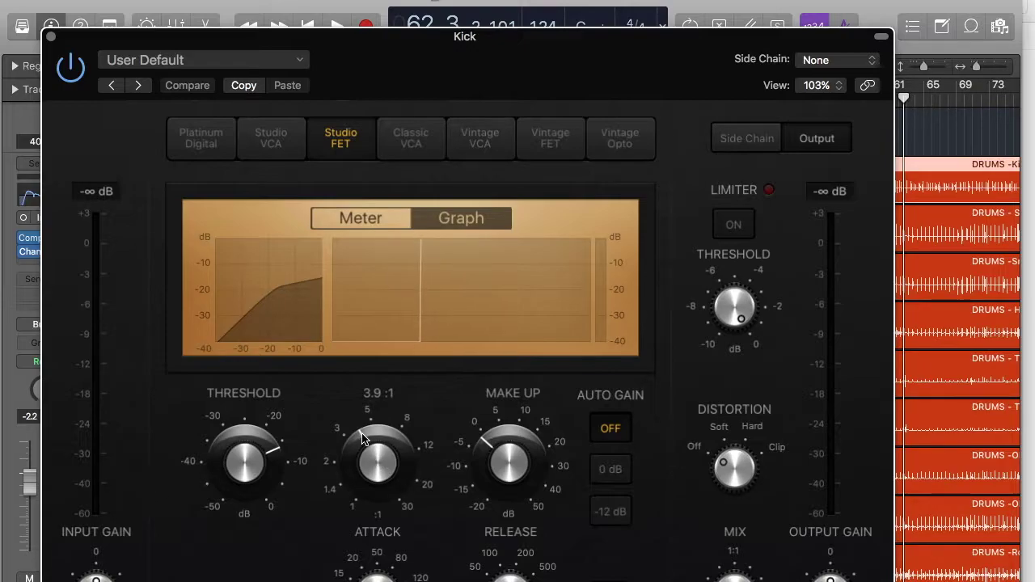
left_click(51, 37)
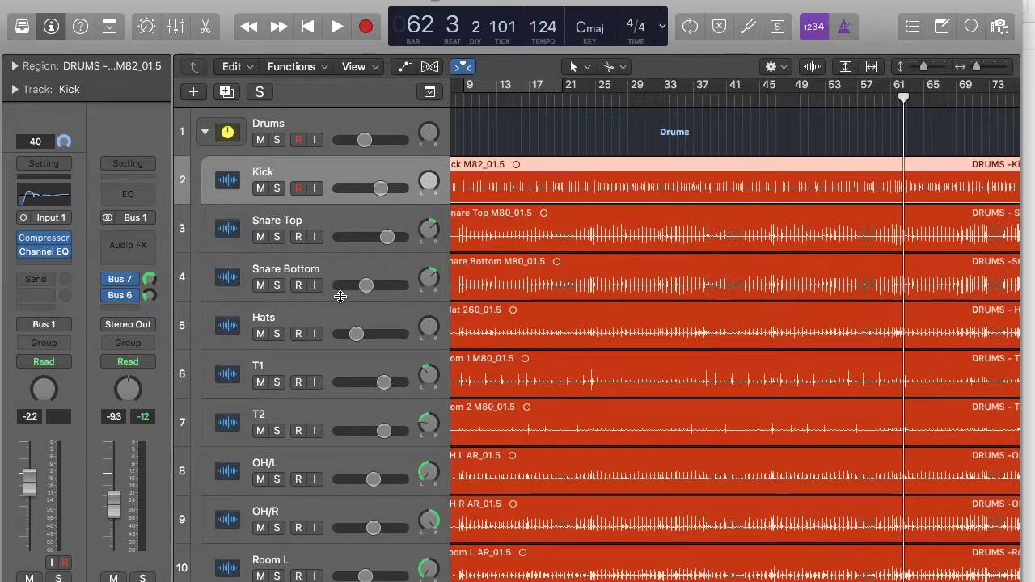
left_click(317, 219)
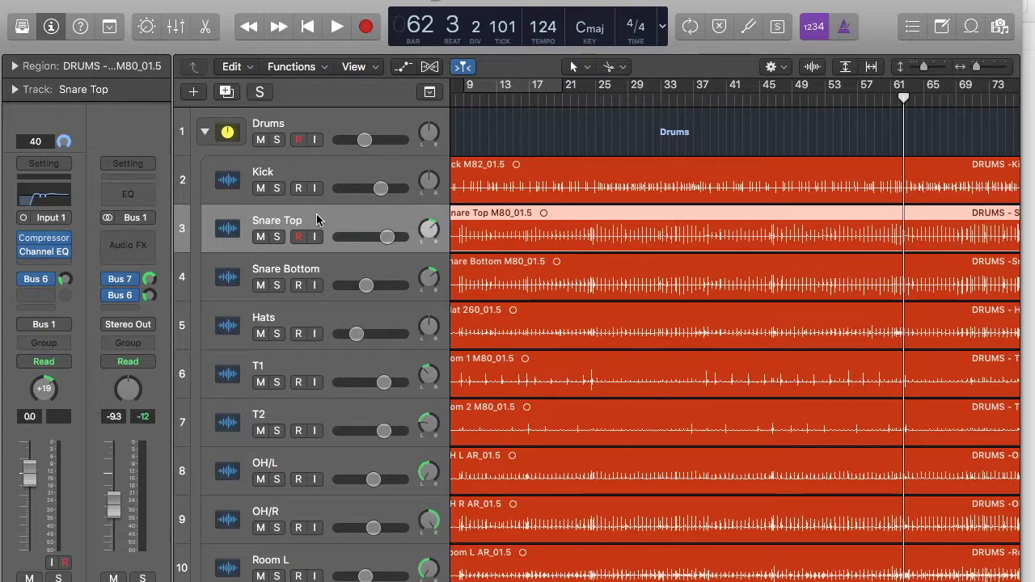
key("Down")
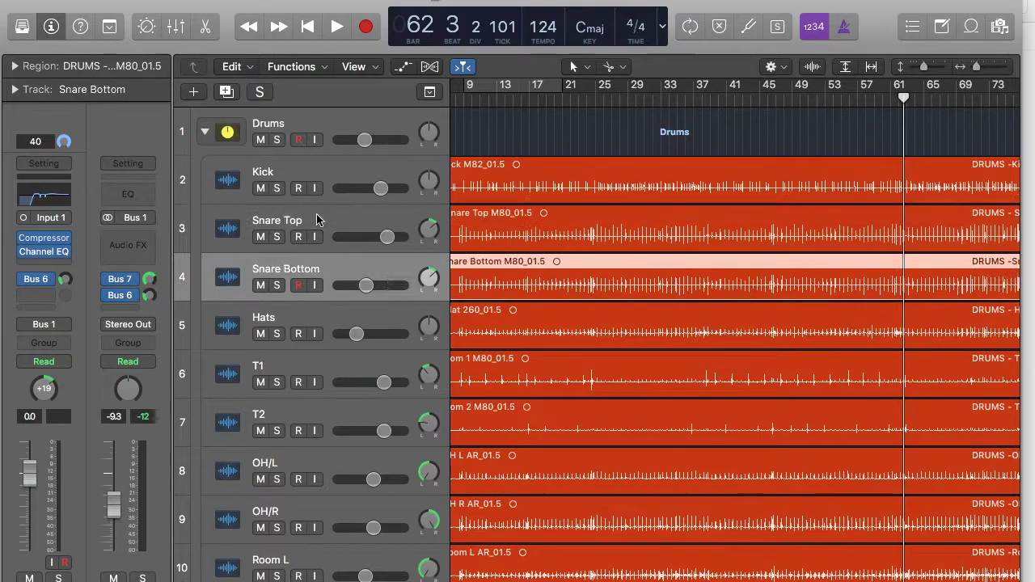
key("Down")
key("Down")
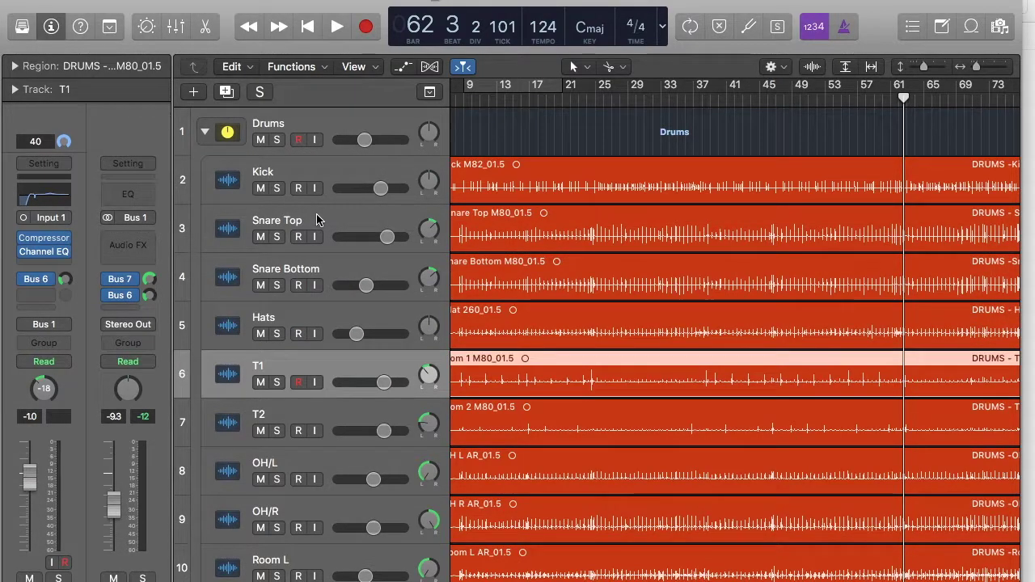
left_click(40, 237)
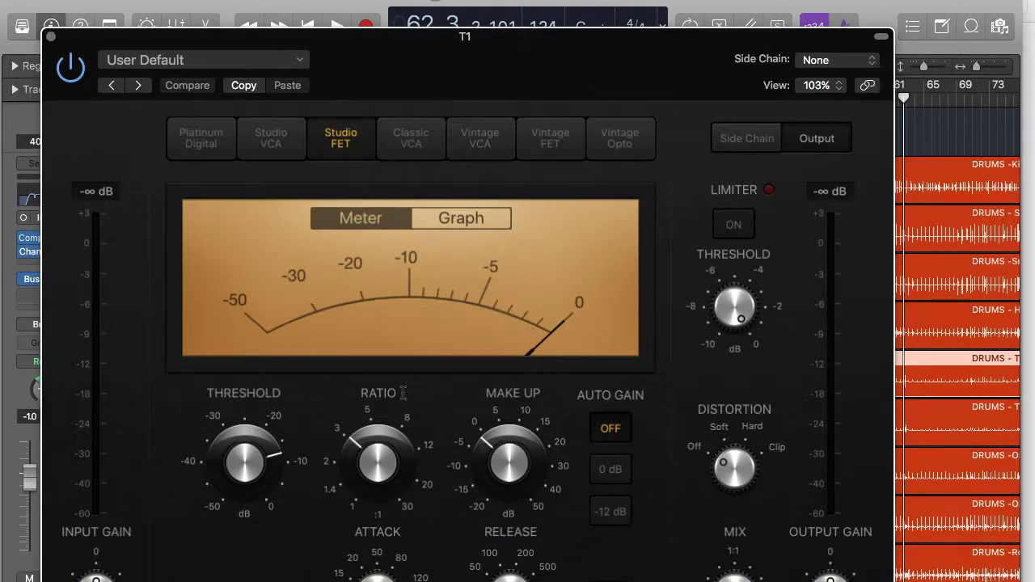
mouse_move(399, 454)
left_click(51, 37)
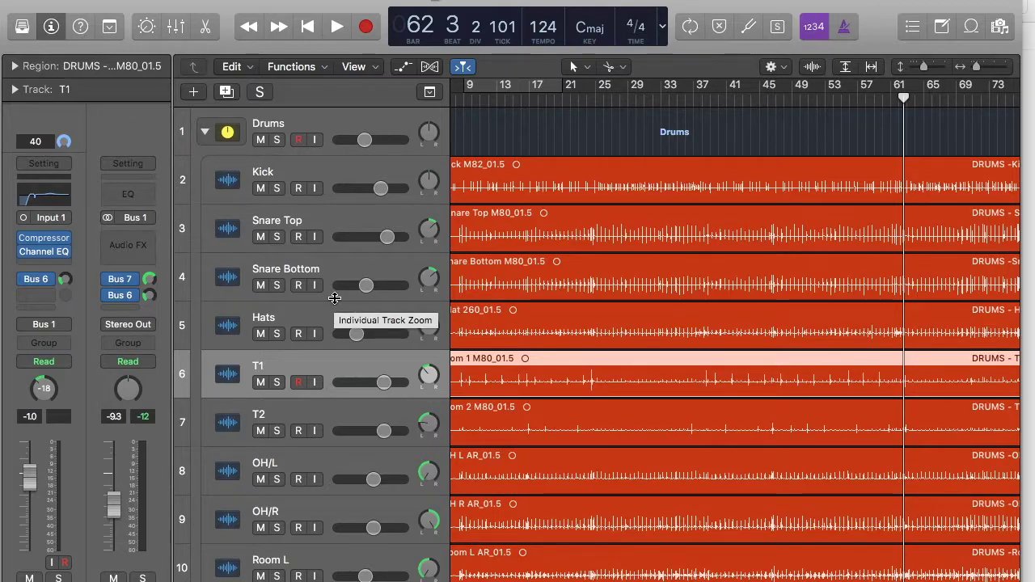
left_click(313, 173)
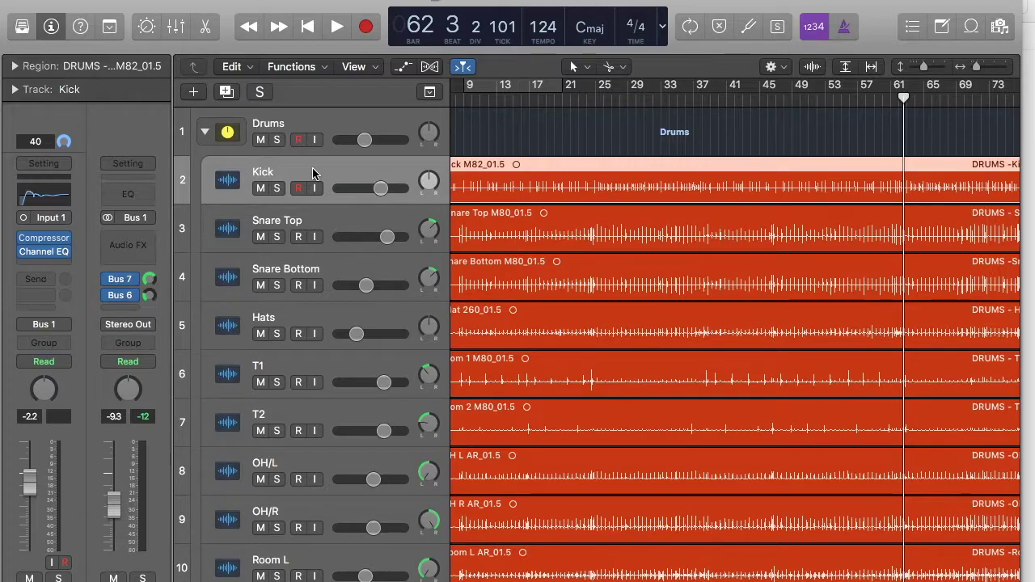
- Collapse the Drums stack, show the Bus 7 PARA aux, and open its Compressor
left_click(205, 131)
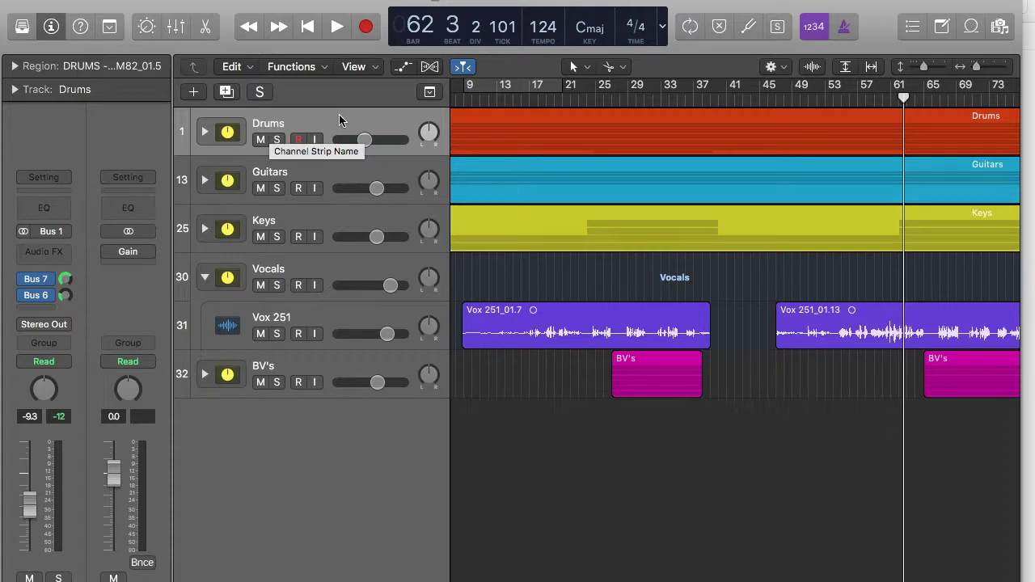
mouse_move(46, 300)
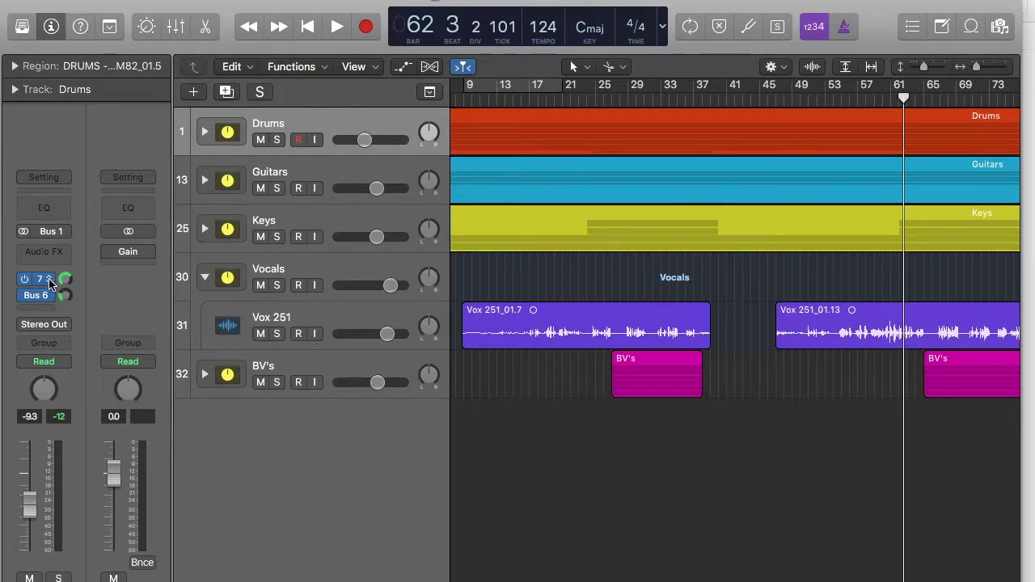
left_click(47, 283)
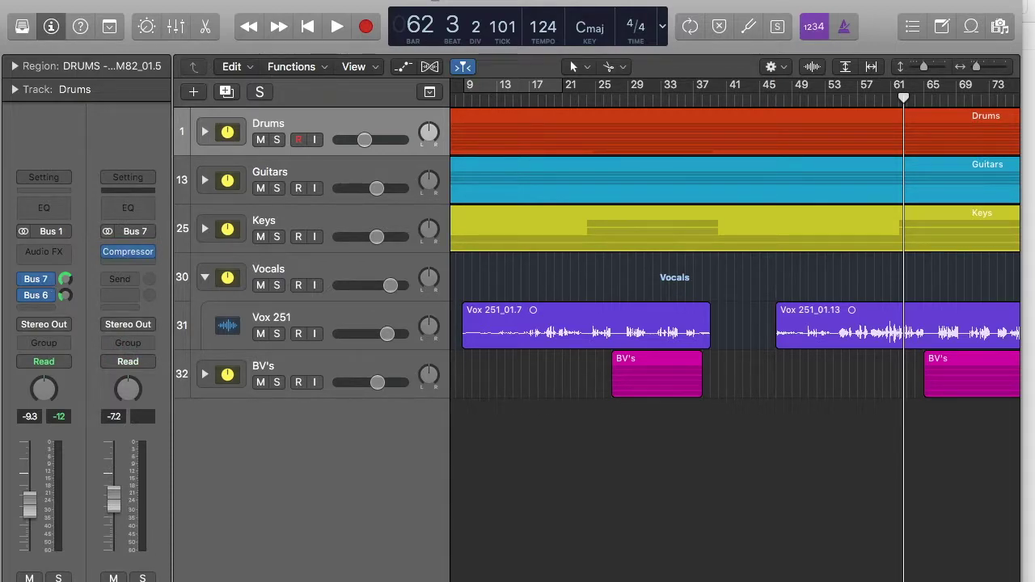
mouse_move(139, 258)
mouse_move(133, 302)
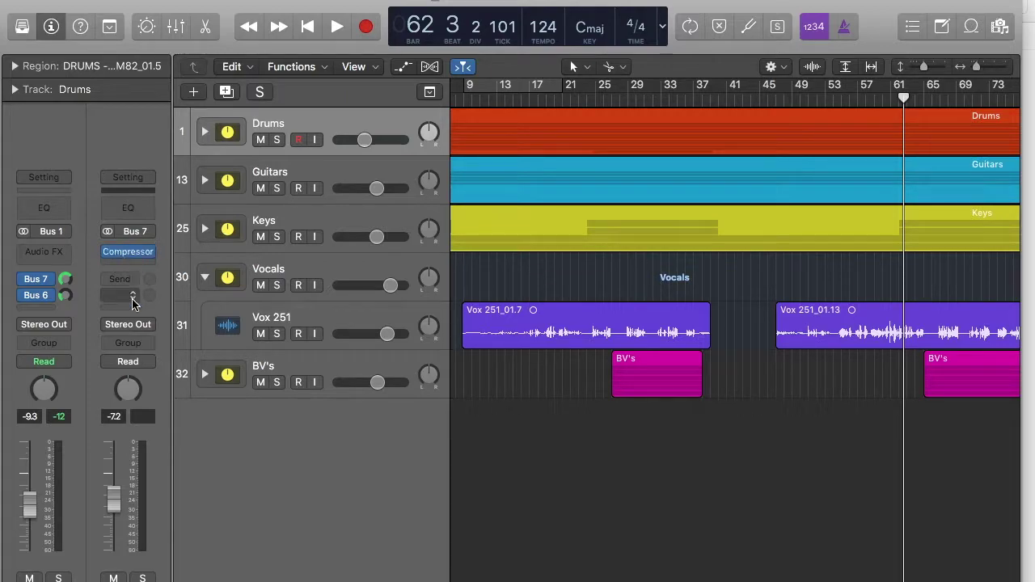
left_click(131, 254)
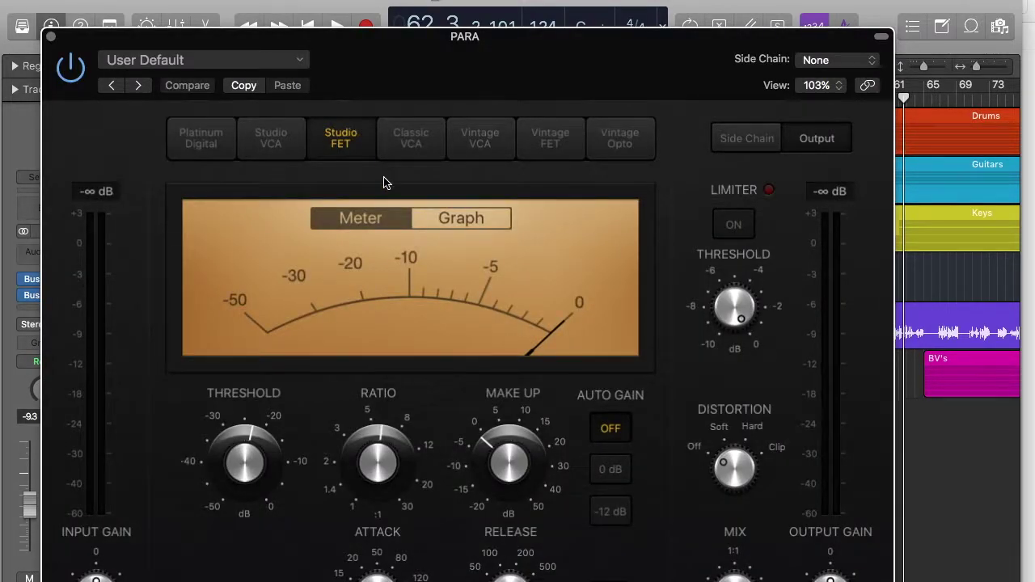
- Raise the PARA compressor window and switch it to the compression graph view
left_click_drag(393, 48, 377, 8)
mouse_move(364, 424)
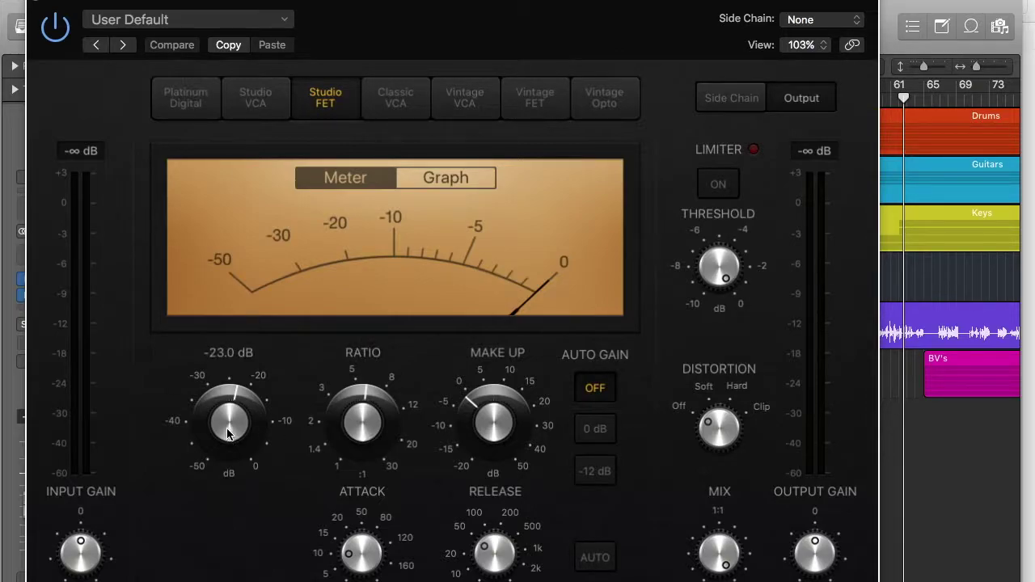
left_click(436, 182)
mouse_move(233, 422)
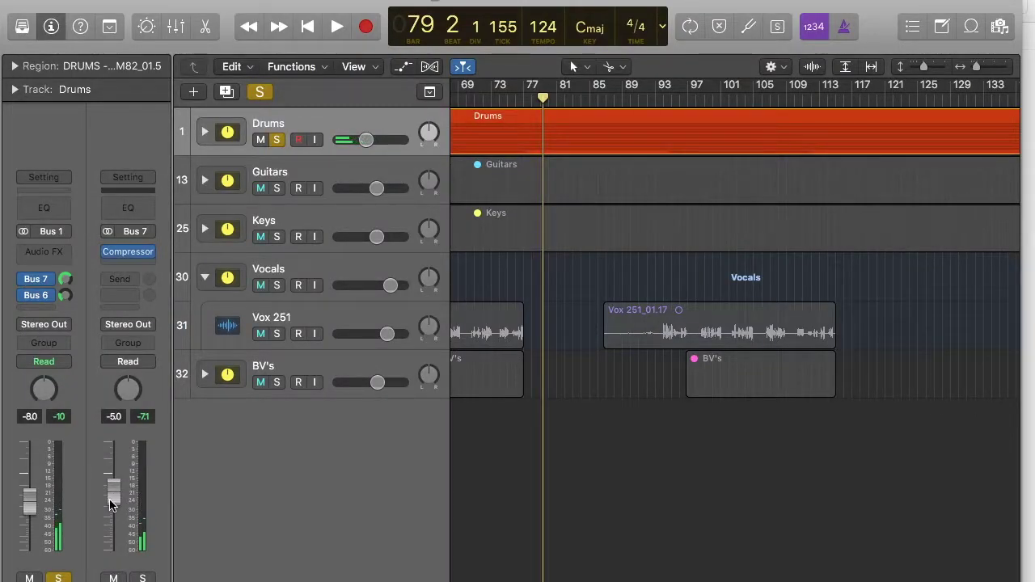
- Unsolo the Drums track and expand the Guitars stack to show Bass M81, Guitar AK and Guitar M80
left_click(276, 140)
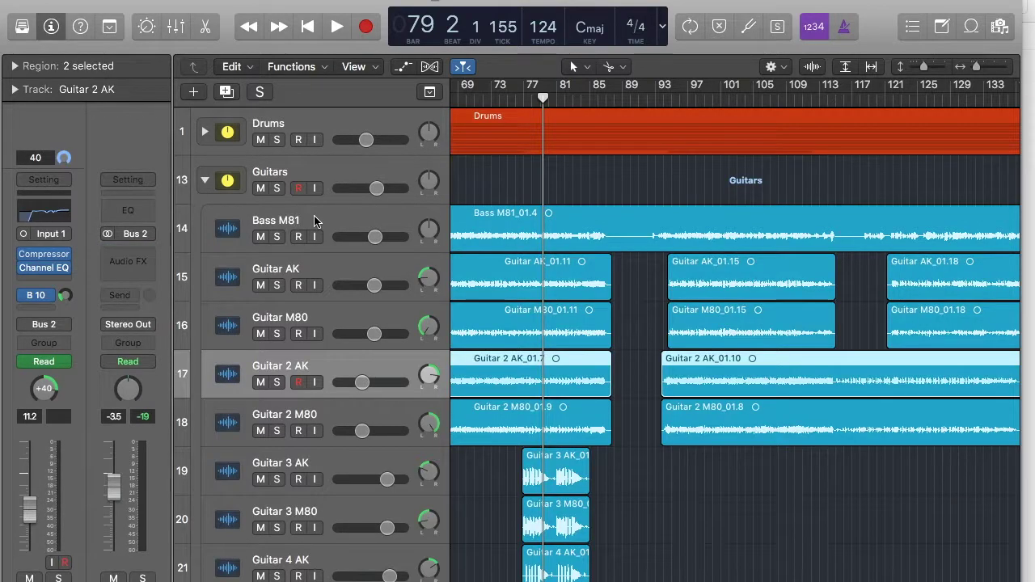
key("Up")
key("Up")
key("Up")
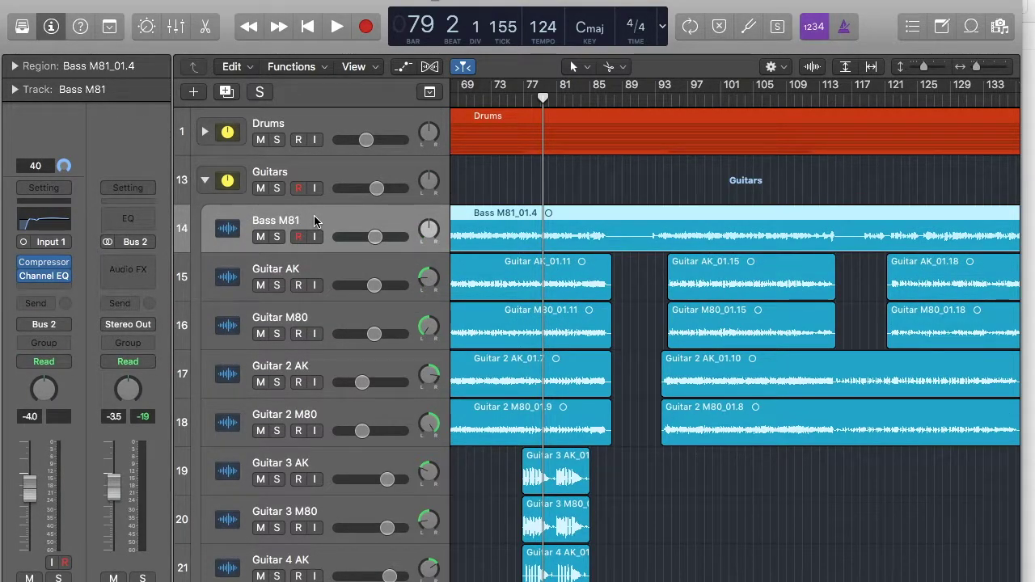
- Review Guitar AK's regions, then collapse Guitars and expand Keys to show its Piano CU and Organ 260 tracks
key("Down")
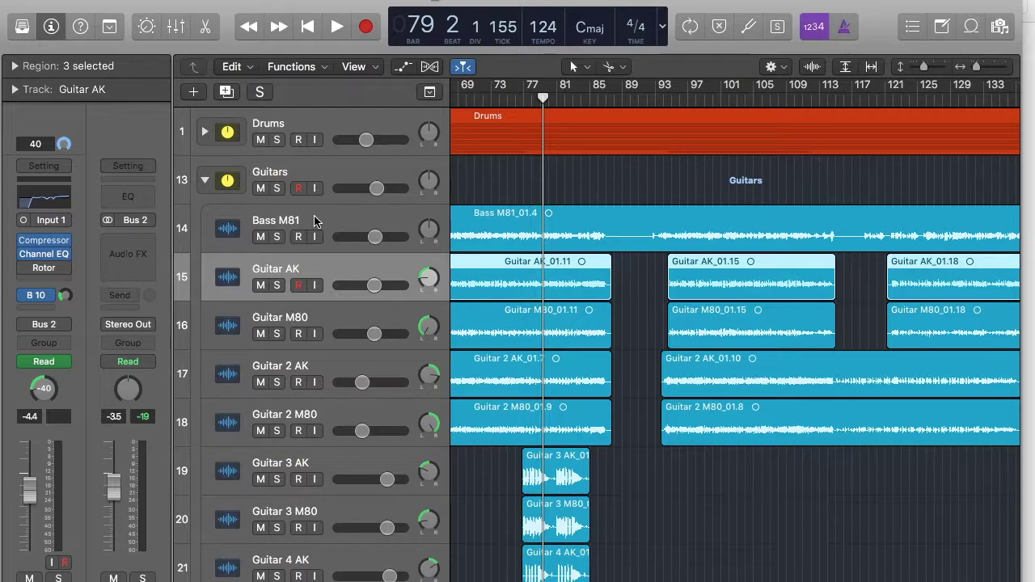
scroll(485, 327, "left", 10)
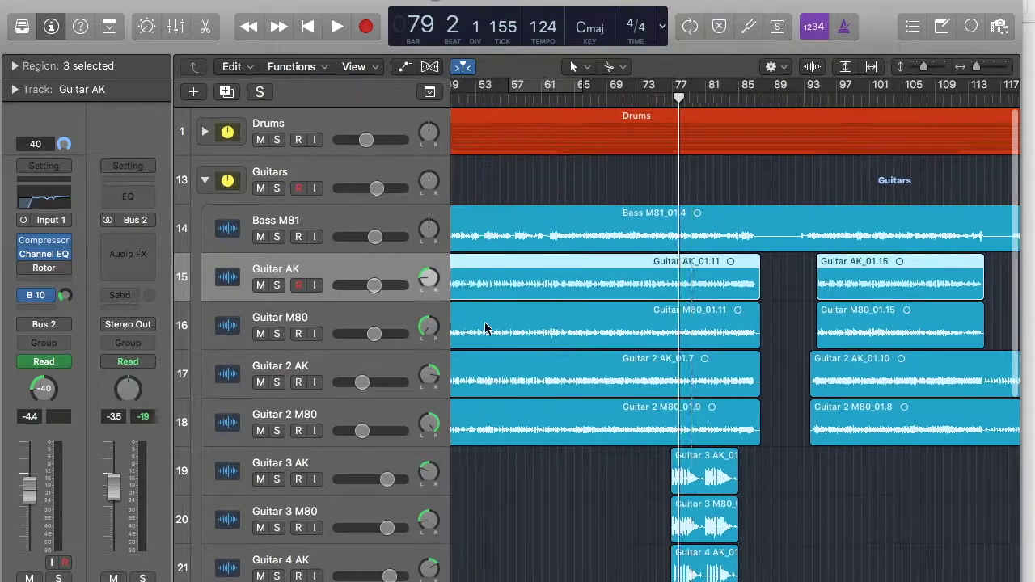
scroll(485, 328, "left", 8)
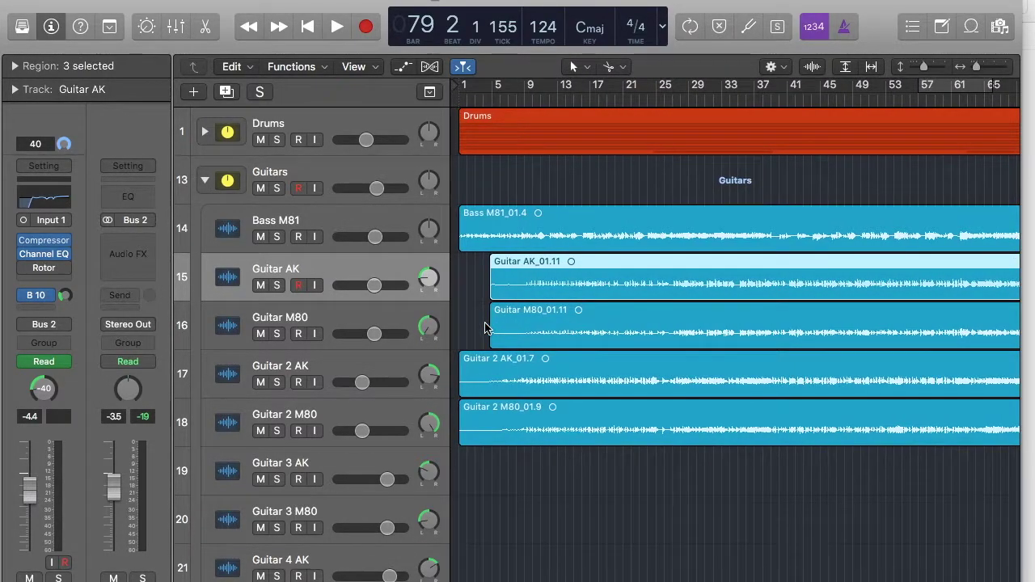
scroll(486, 329, "right", 4)
scroll(486, 329, "right", 8)
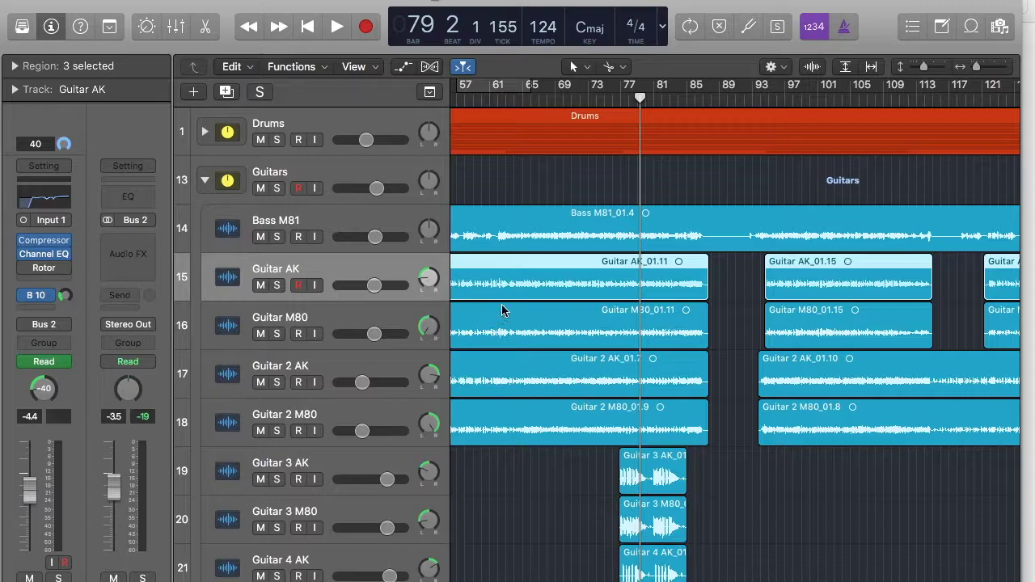
scroll(542, 291, "left", 5)
scroll(541, 291, "left", 8)
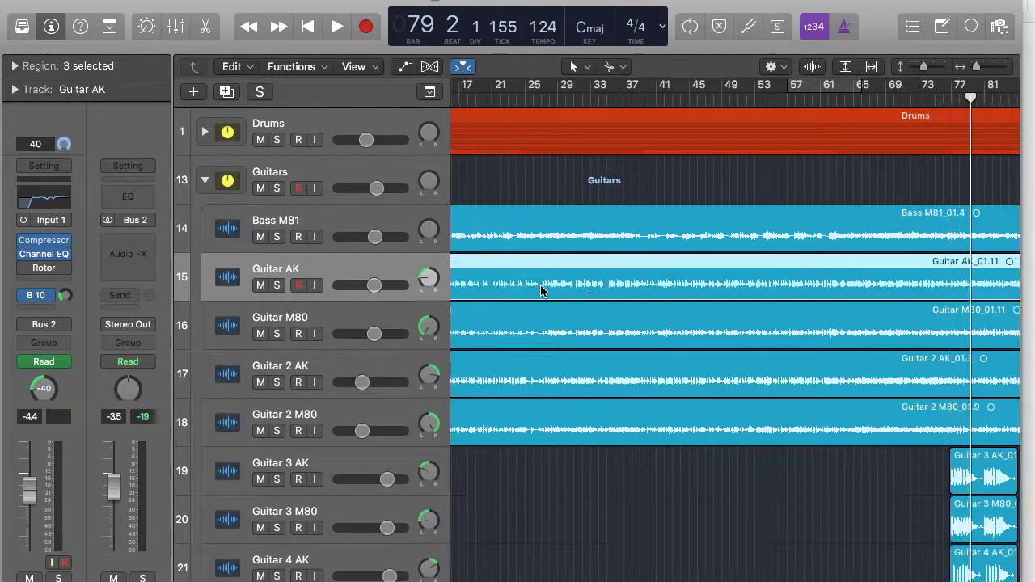
scroll(541, 291, "right", 15)
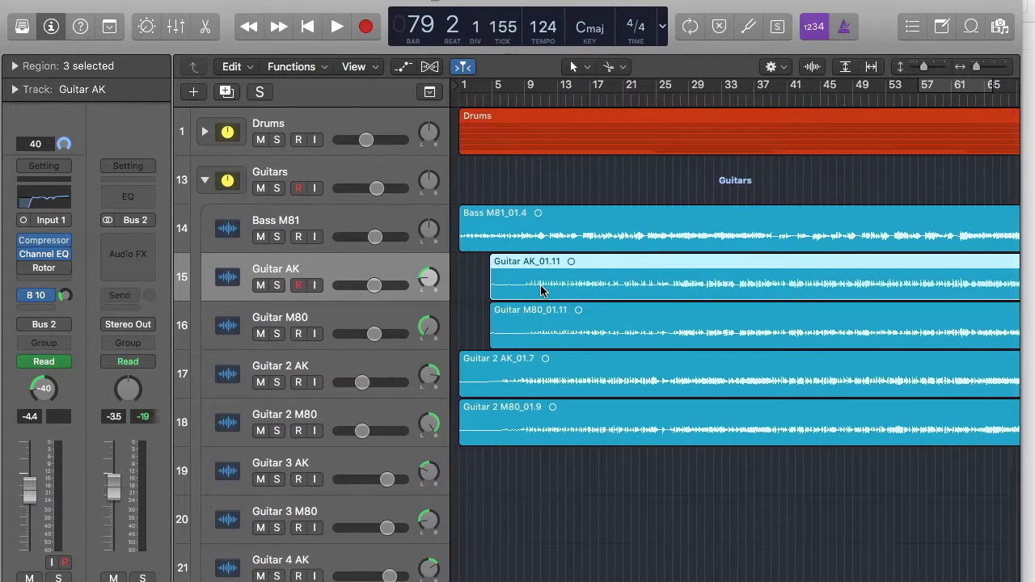
left_click(204, 179)
left_click(209, 232)
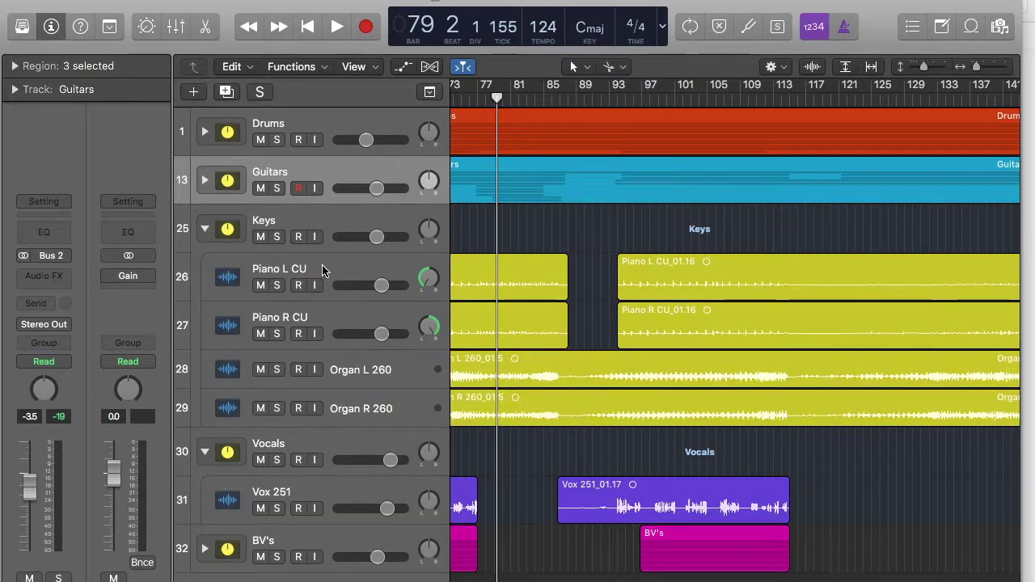
scroll(322, 269, "left", 8)
scroll(322, 269, "left", 1)
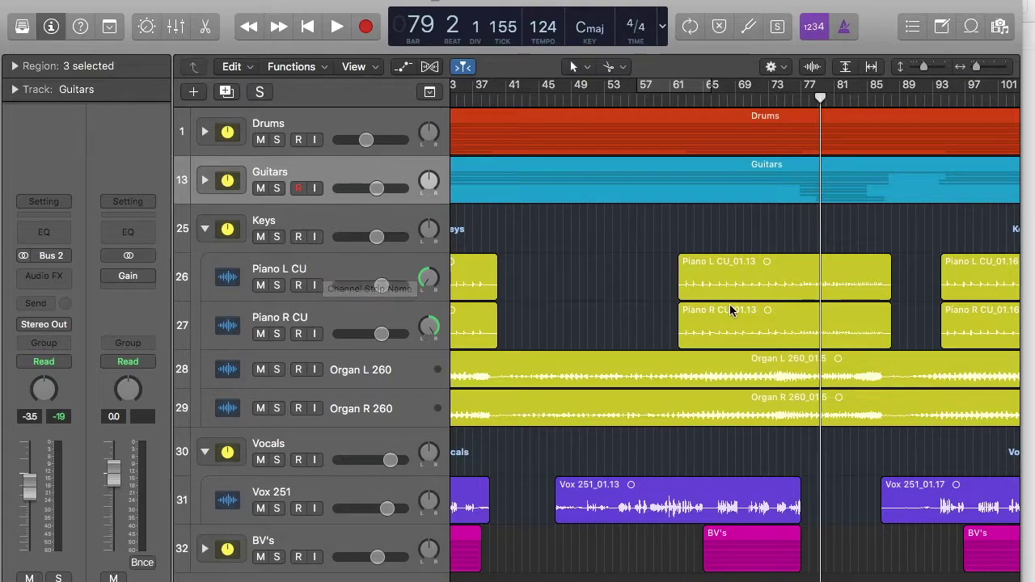
scroll(730, 307, "down", 5)
scroll(729, 304, "right", 10)
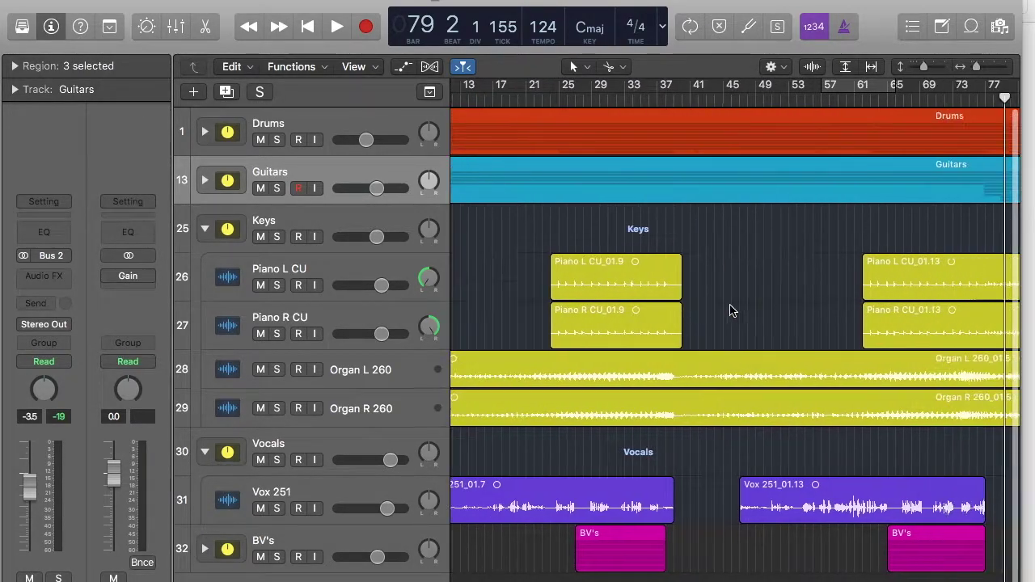
scroll(729, 305, "right", 3)
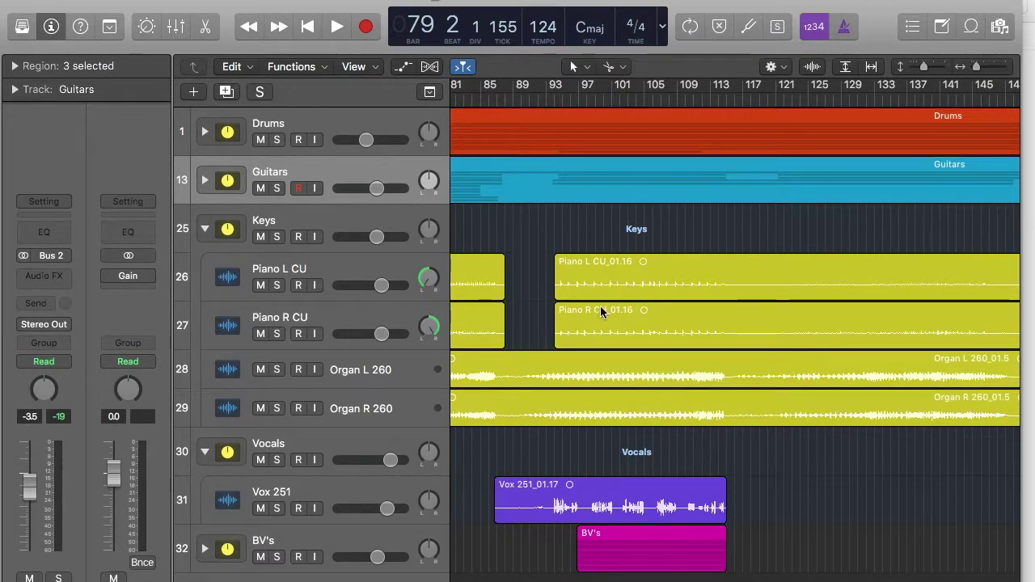
scroll(730, 314, "right", 1)
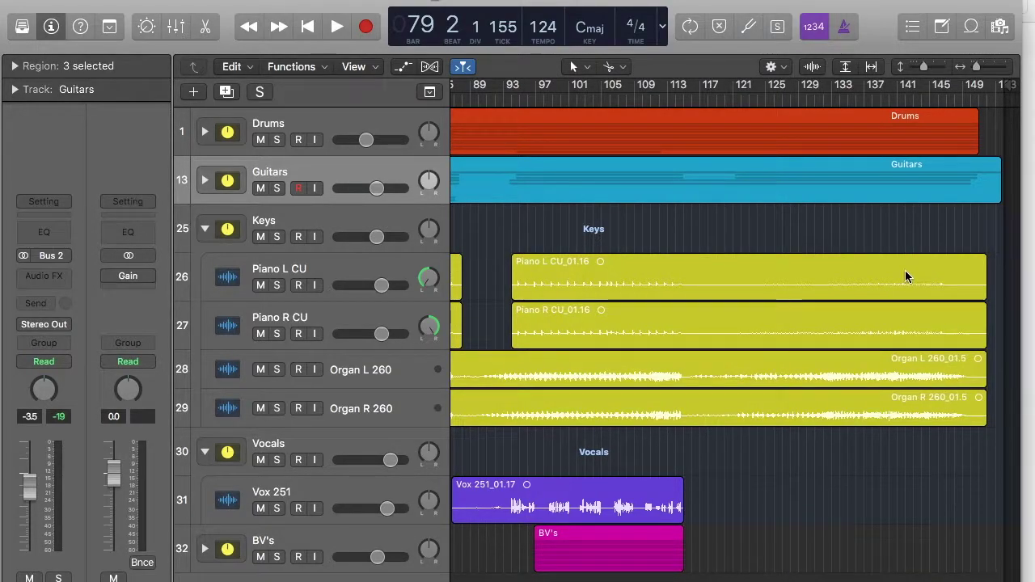
left_click(299, 271)
left_click(333, 313)
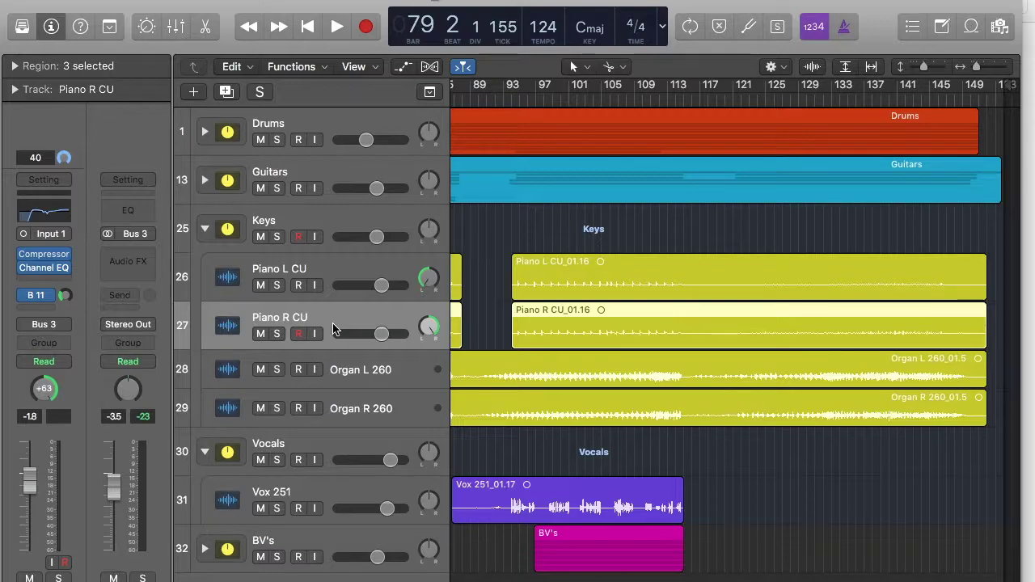
left_click(355, 381)
left_click(360, 404)
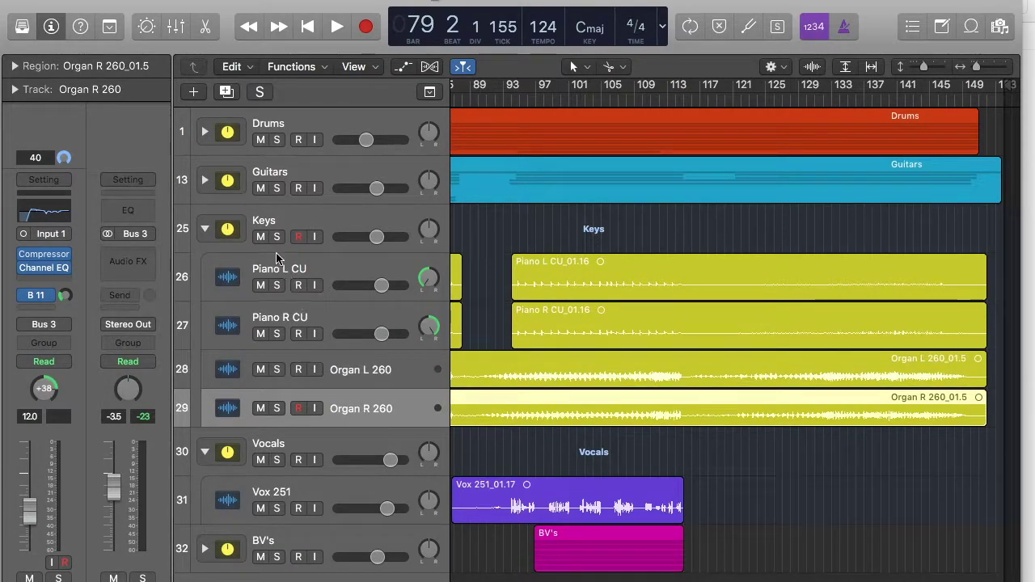
- Collapse the Keys stack, hiding its two Piano CU and two Organ 260 tracks
left_click(206, 230)
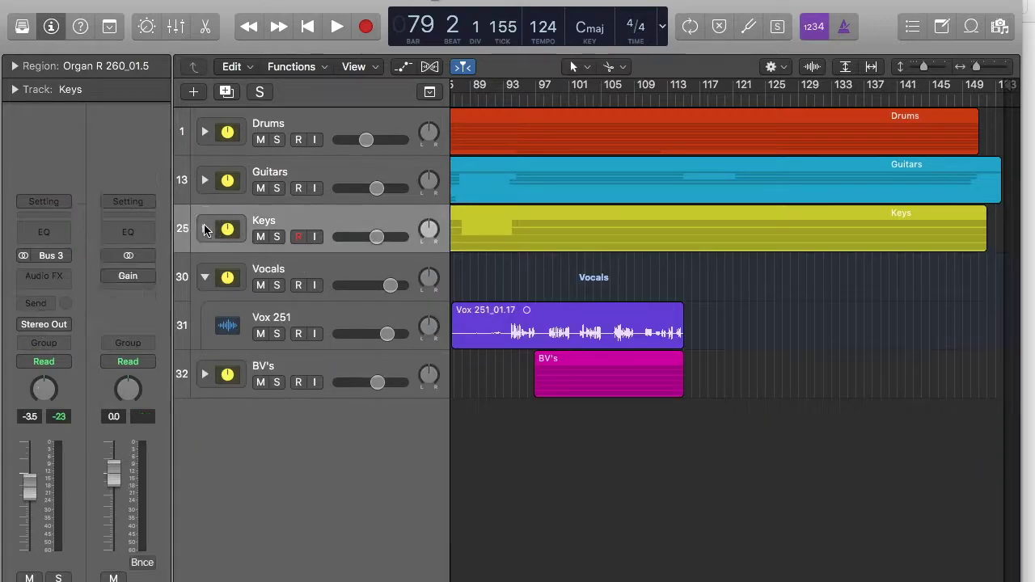